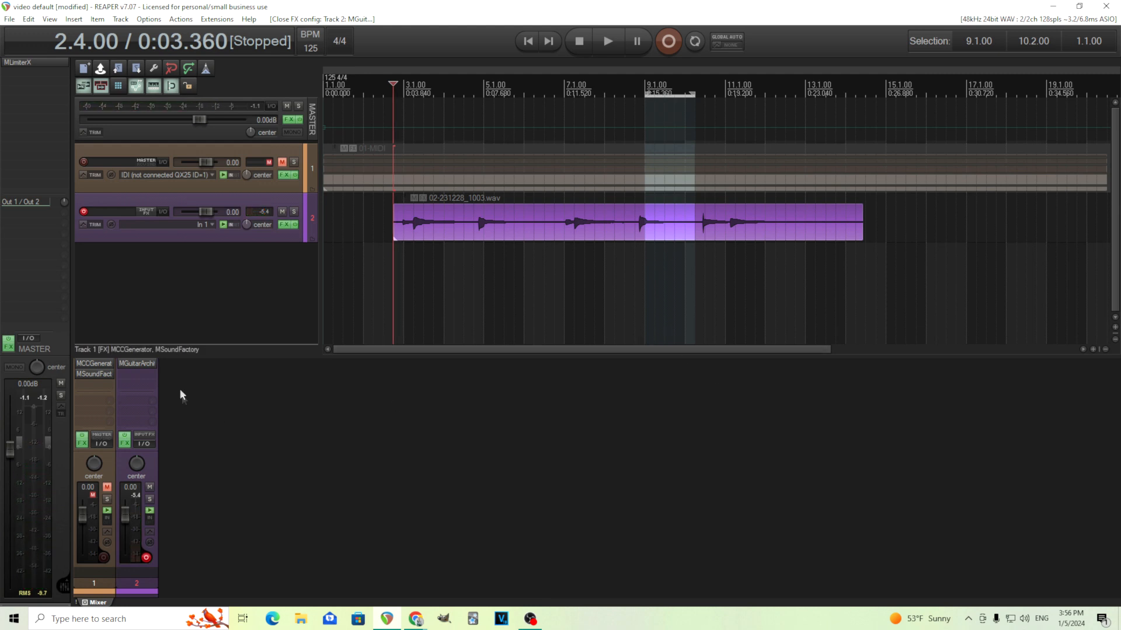
Add the VST3 MDelayMB delay plug-in to track 2 and move its window to the middle of the workspace.
{"action": "right_click", "coordinate": [149, 378]}
{"action": "mouse_move", "coordinate": [172, 58]}
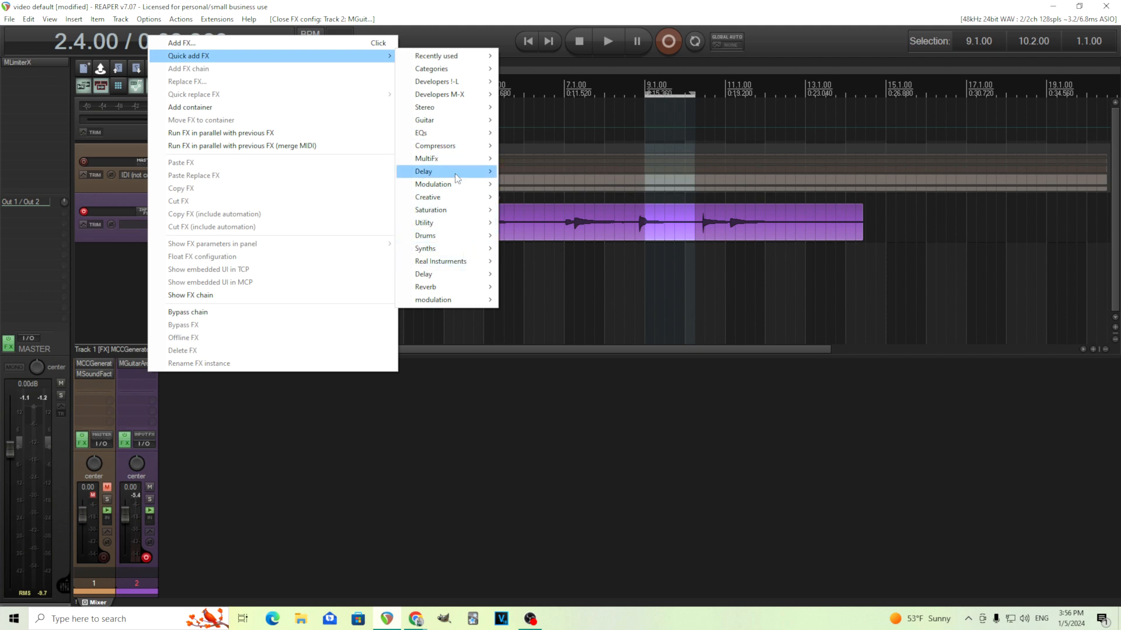
{"action": "mouse_move", "coordinate": [462, 172]}
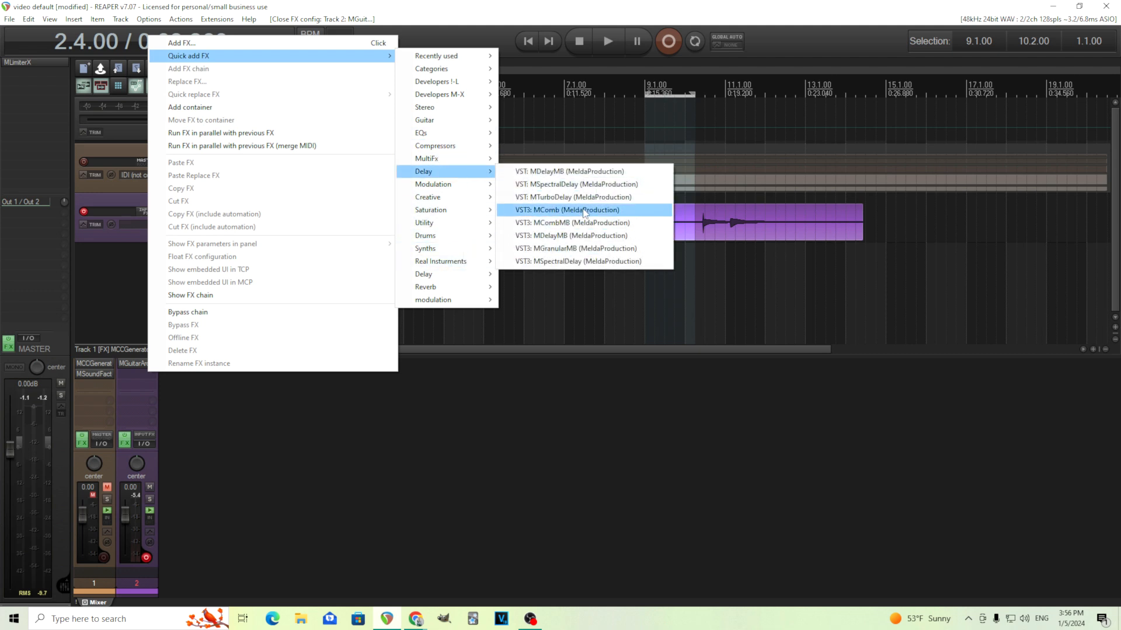
{"action": "left_click", "coordinate": [609, 236]}
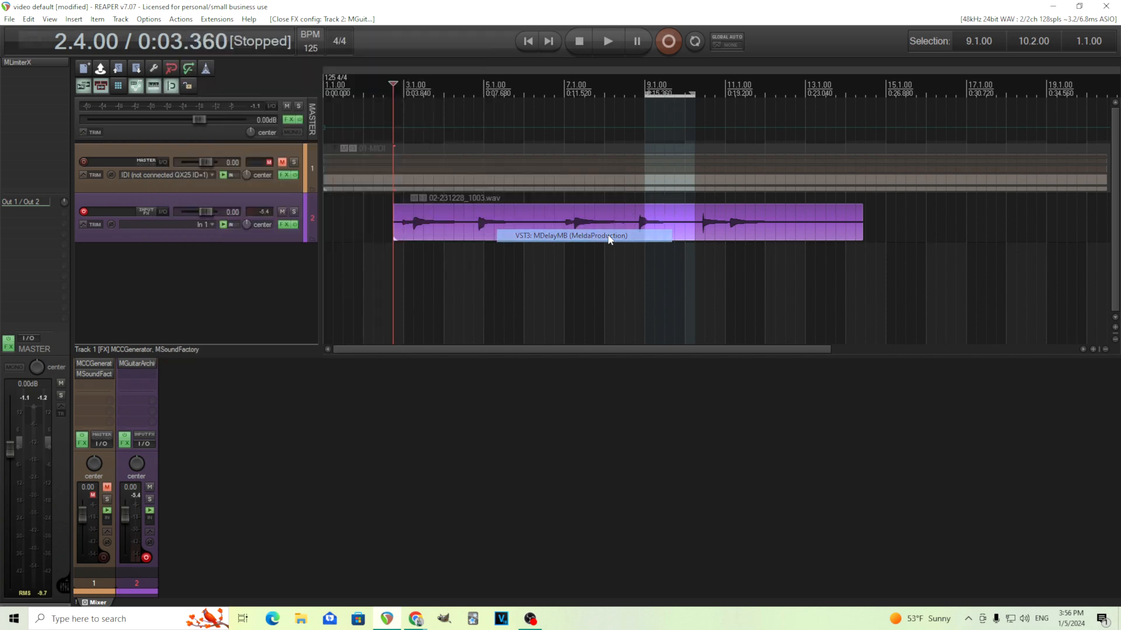
{"action": "left_click_drag", "start_coordinate": [347, 45], "coordinate": [540, 163]}
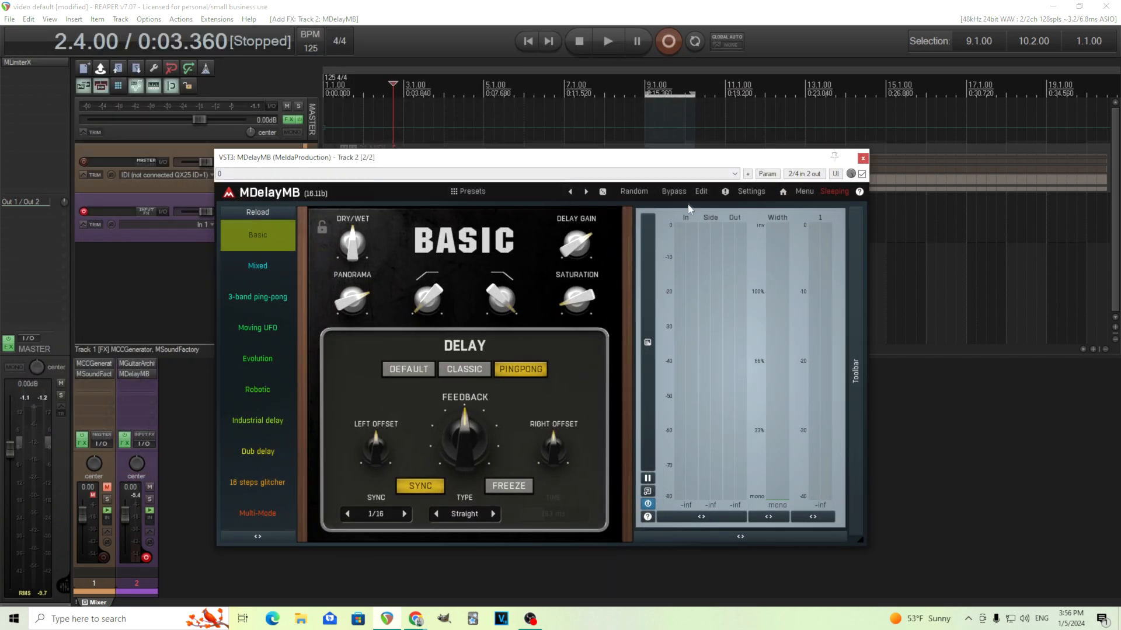
Load the 1-band preset in MDelayMB and close the preset browser.
{"action": "left_click", "coordinate": [506, 192]}
{"action": "left_click", "coordinate": [590, 206]}
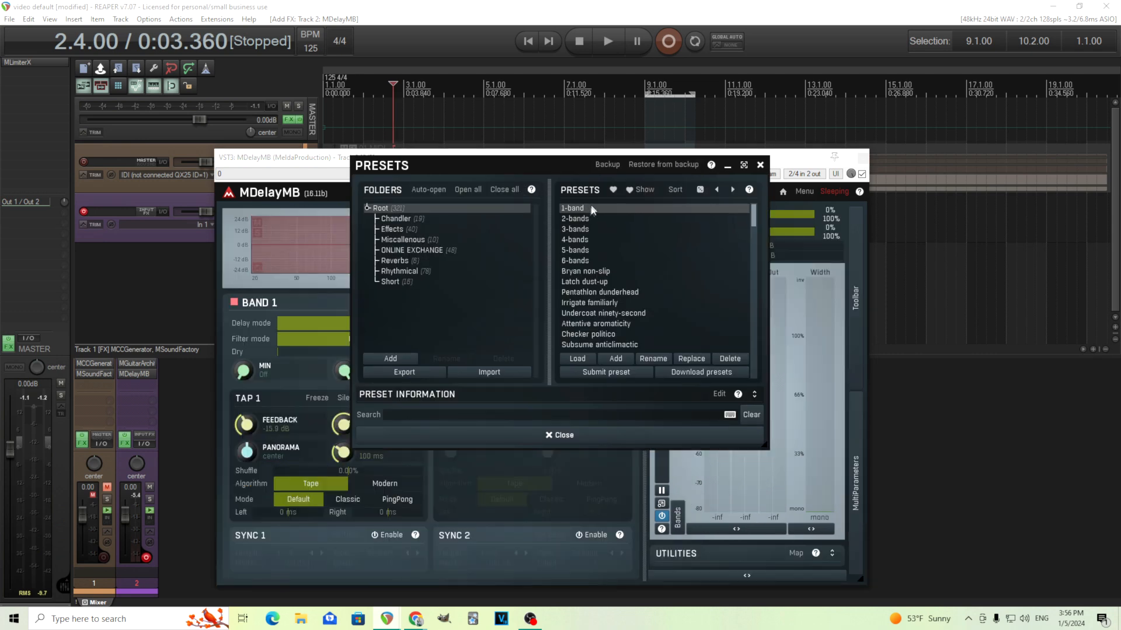
{"action": "left_click", "coordinate": [611, 437]}
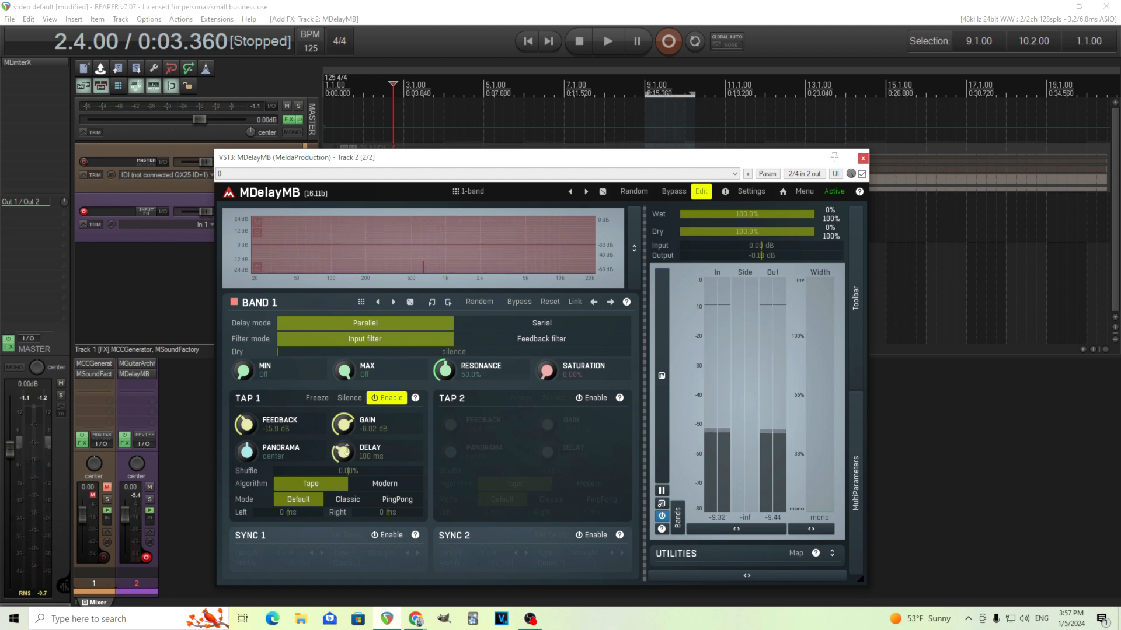
Try a 433 ms delay on Tap 1 with feedback at silence and at -8.30 dB, then reset the feedback.
{"action": "left_click_drag", "start_coordinate": [347, 450], "coordinate": [347, 429]}
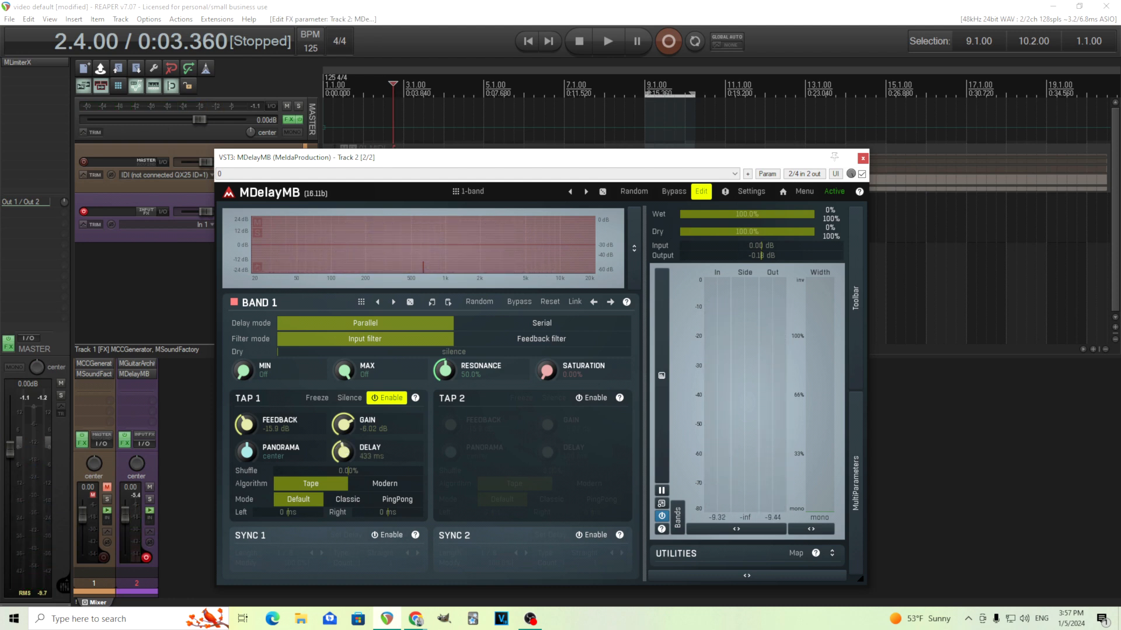
{"action": "double_click", "coordinate": [251, 421]}
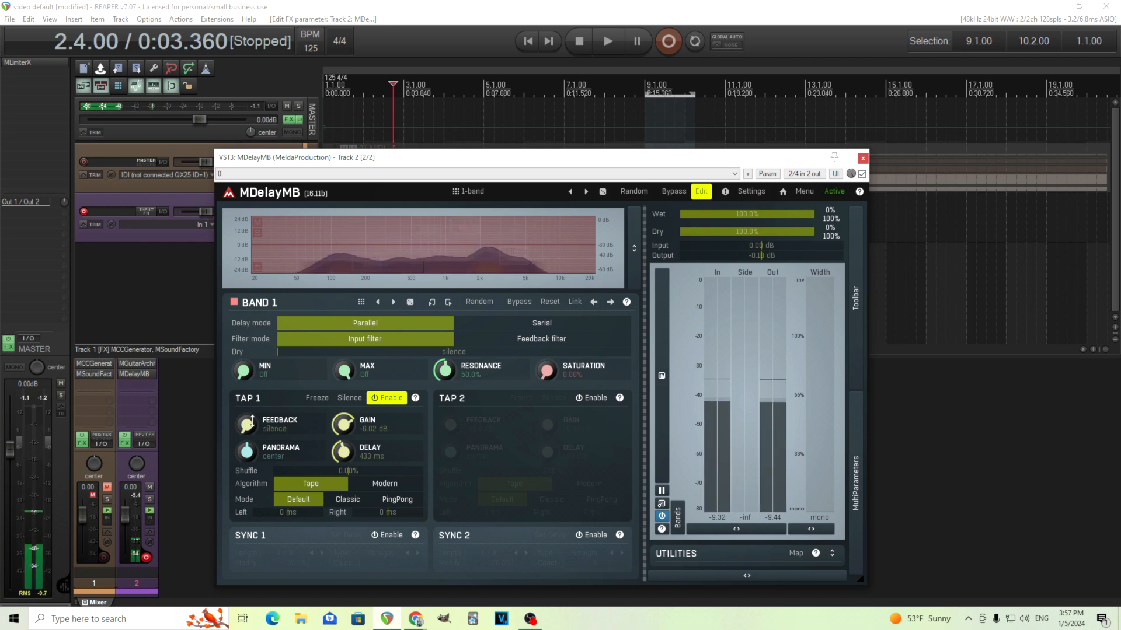
{"action": "left_click_drag", "start_coordinate": [251, 420], "coordinate": [249, 408]}
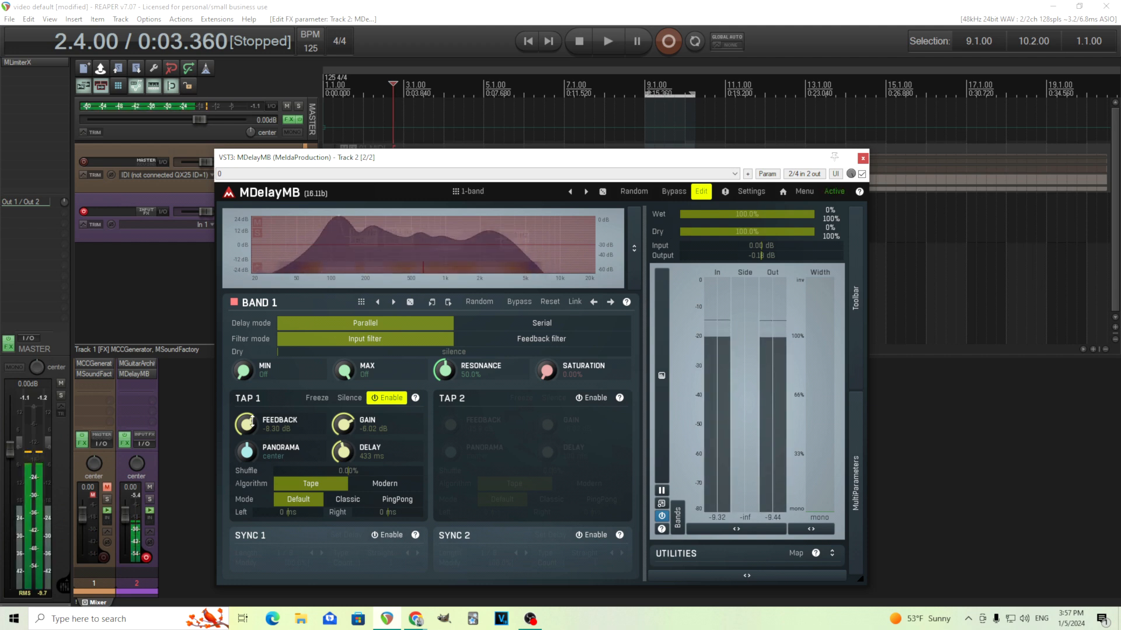
{"action": "double_click", "coordinate": [252, 421]}
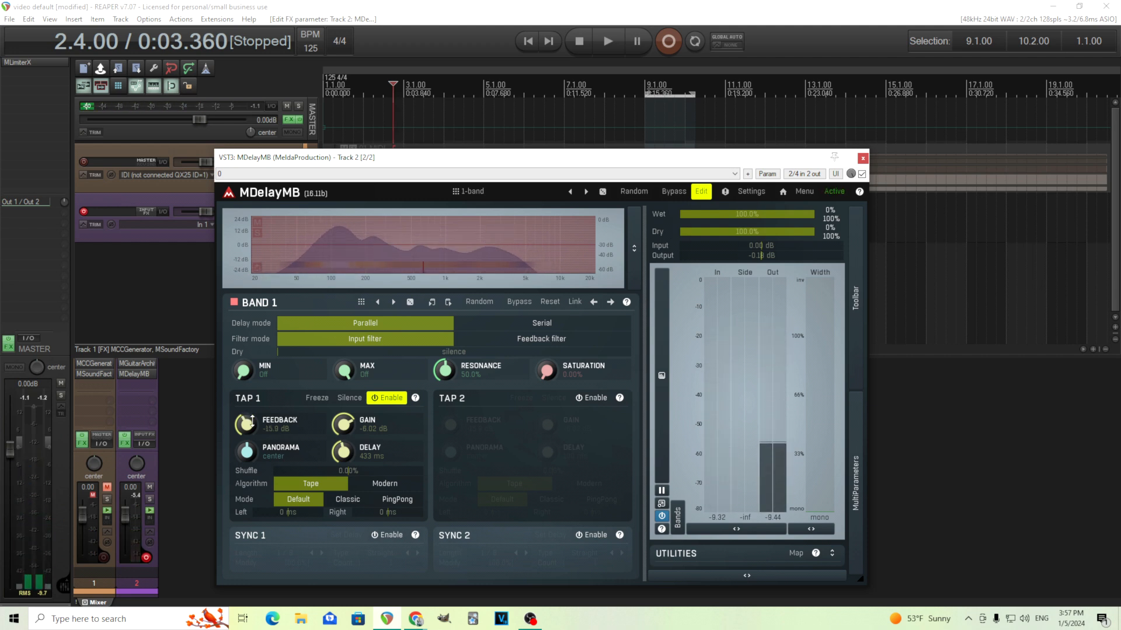
Switch Tap 1 to Classic mode with feedback at silence and a 20 ms delay, and compare it against the bypassed sound.
{"action": "left_click", "coordinate": [348, 501]}
{"action": "left_click_drag", "start_coordinate": [249, 419], "coordinate": [251, 422]}
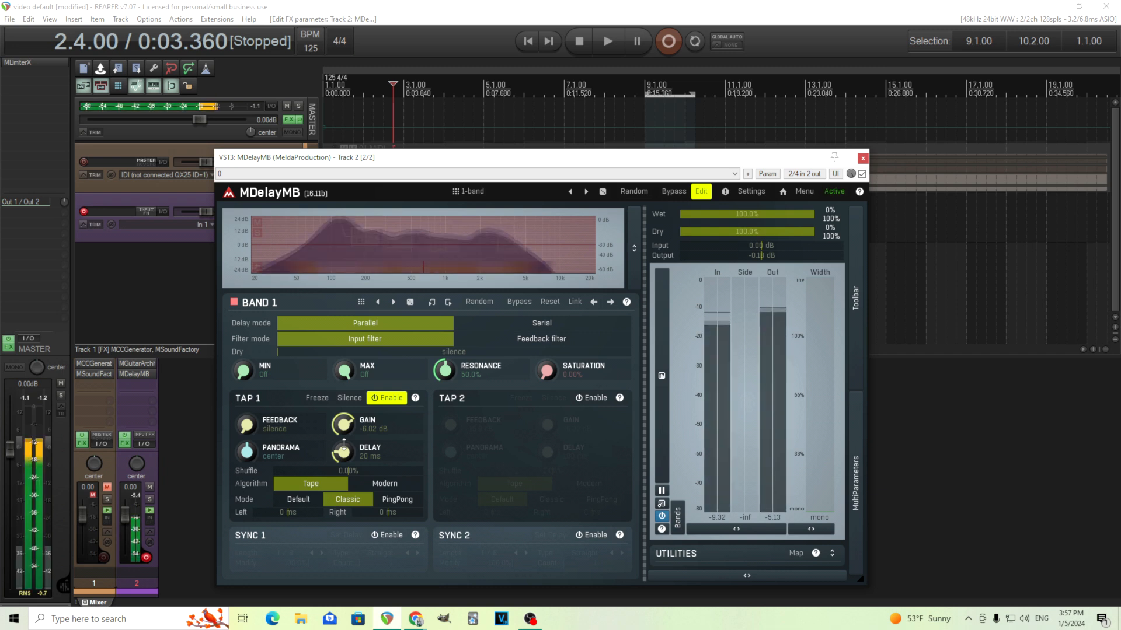
{"action": "left_click", "coordinate": [674, 191]}
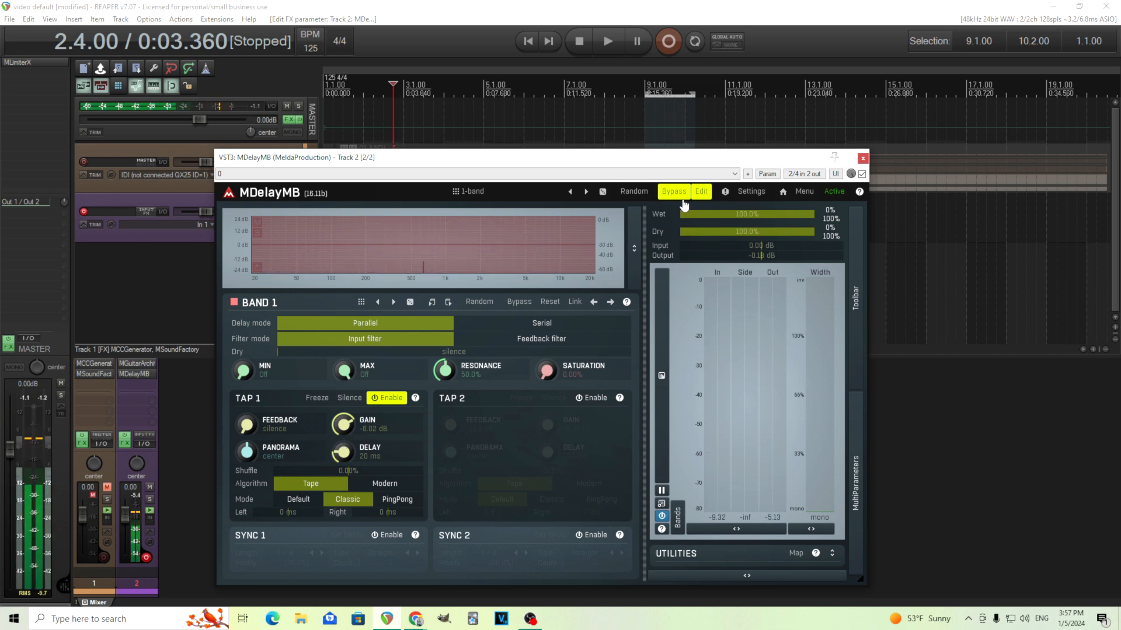
{"action": "left_click", "coordinate": [682, 198]}
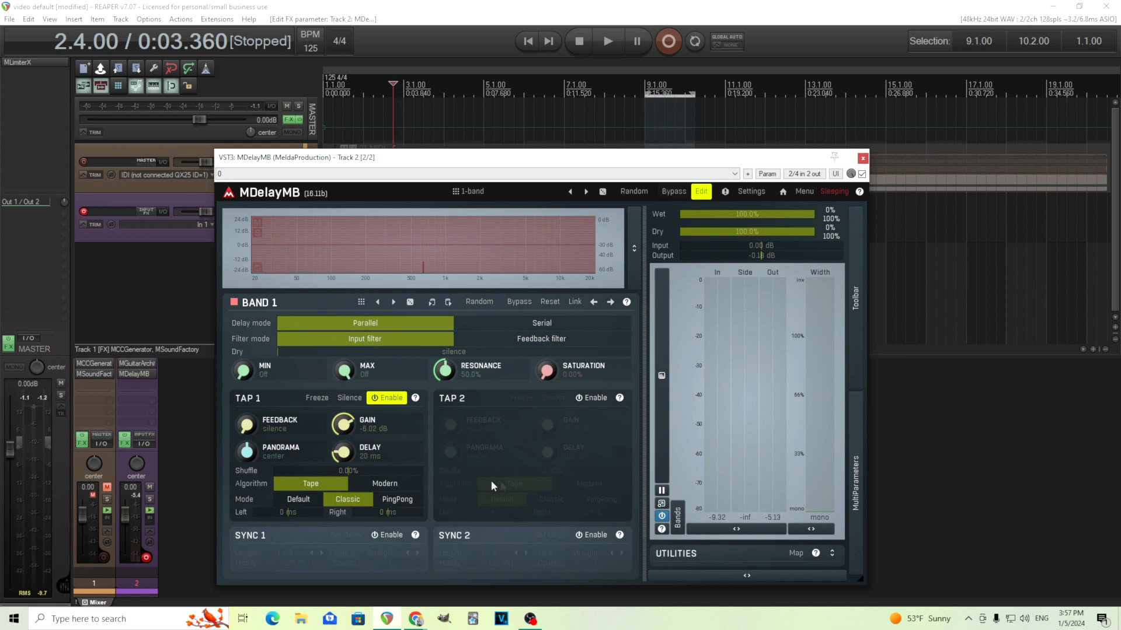
Expand the Utilities section and use Clear & Learn on Modulator 1 to assign Tap 1's Delay parameter to it.
{"action": "left_click_drag", "start_coordinate": [585, 158], "coordinate": [587, 135]}
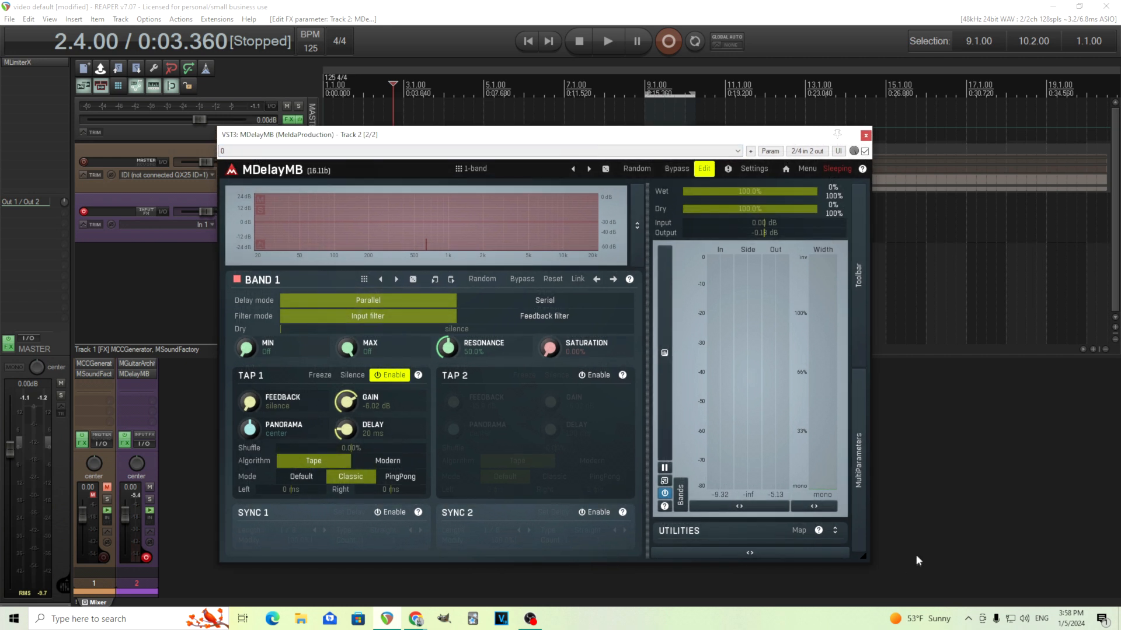
{"action": "left_click", "coordinate": [834, 532]}
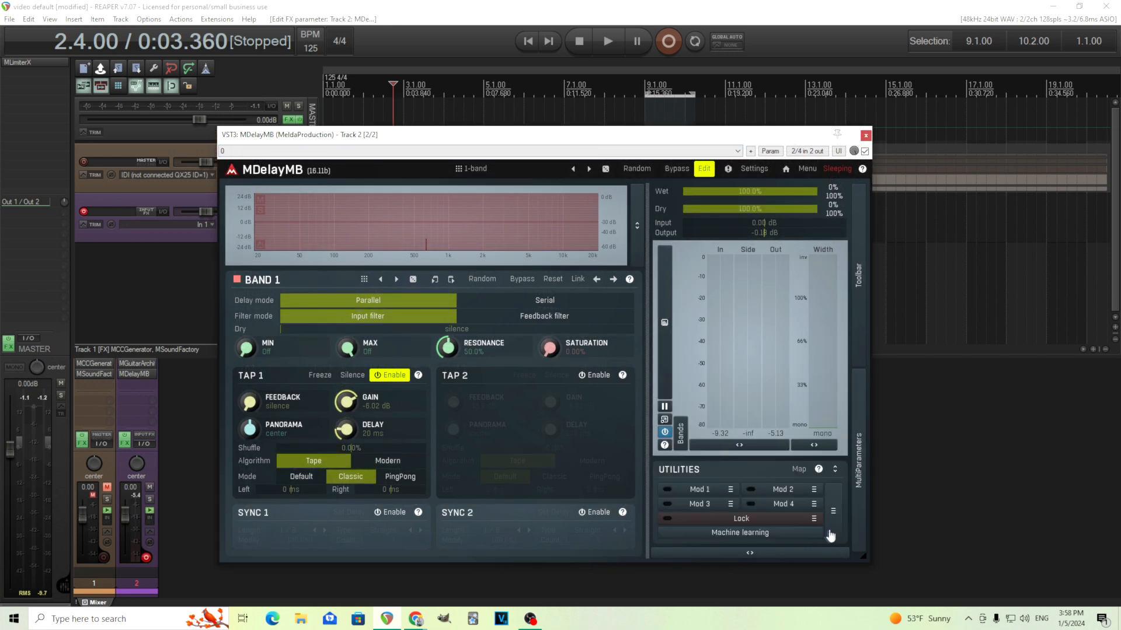
{"action": "left_click", "coordinate": [730, 490]}
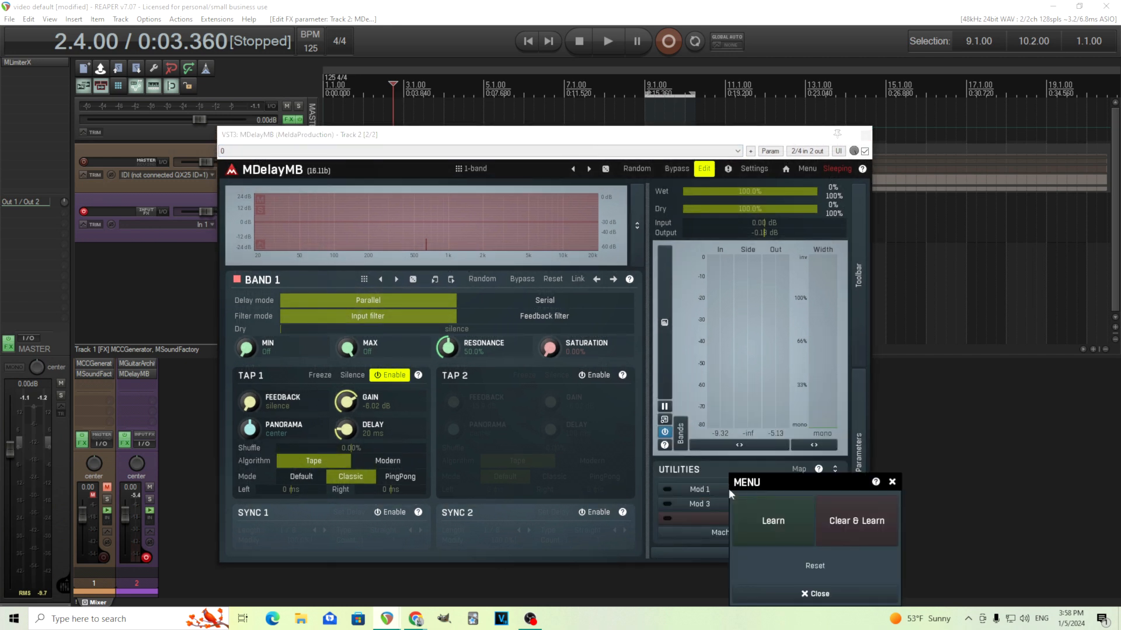
{"action": "left_click", "coordinate": [869, 528]}
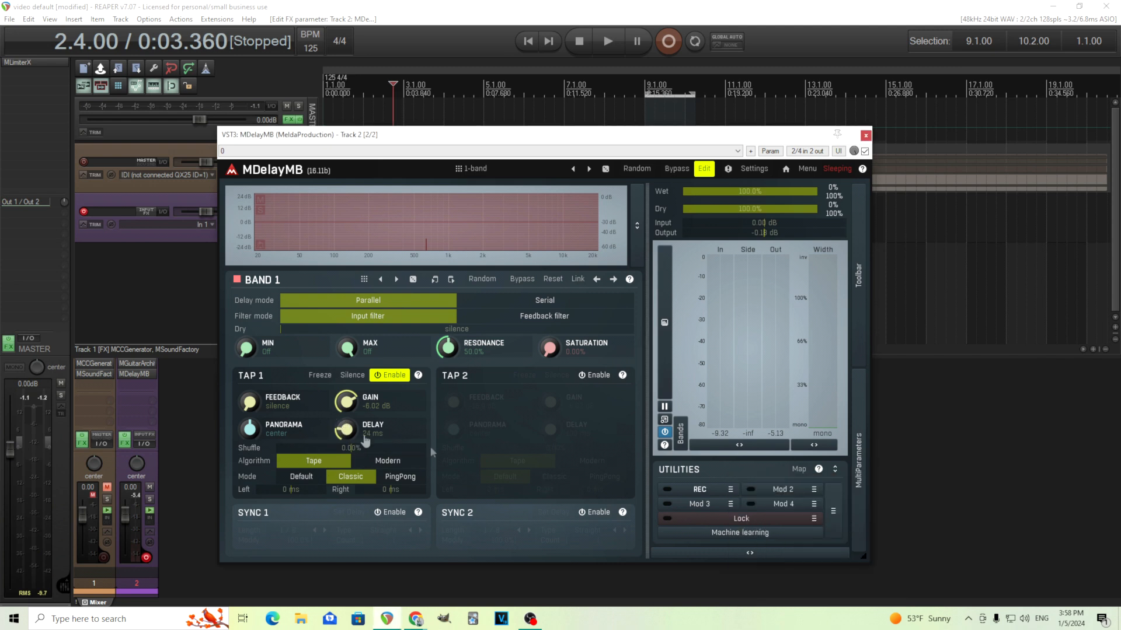
{"action": "left_click", "coordinate": [693, 493]}
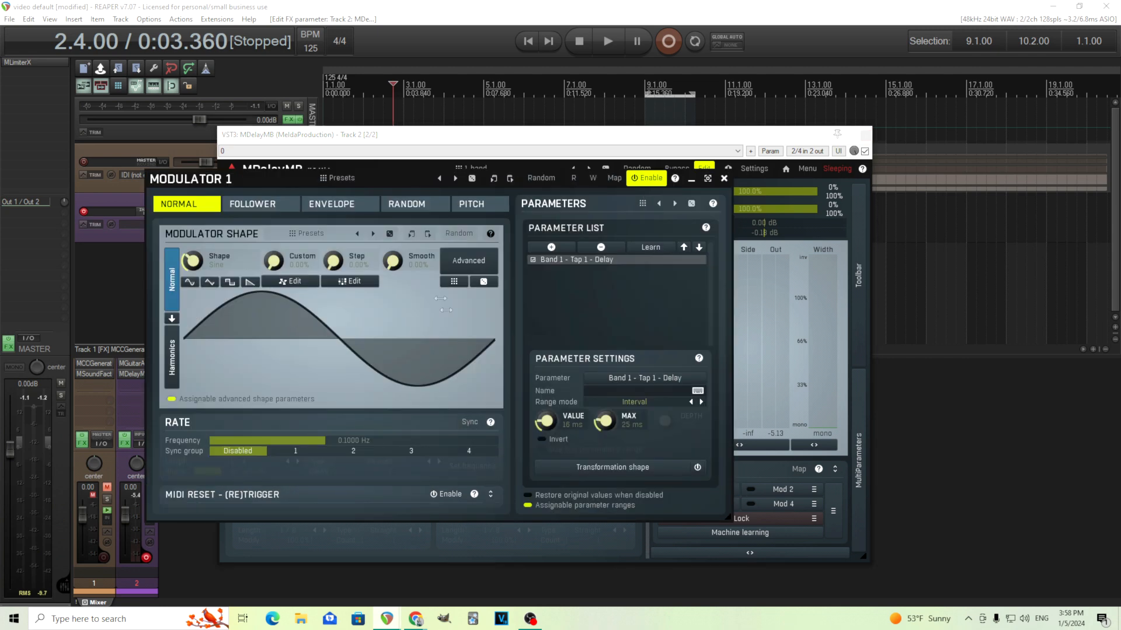
Set Modulator 1's rate to 0.7588 Hz and the lower limit of the delay range to 20 ms, then close the modulator.
{"action": "left_click_drag", "start_coordinate": [228, 181], "coordinate": [393, 191]}
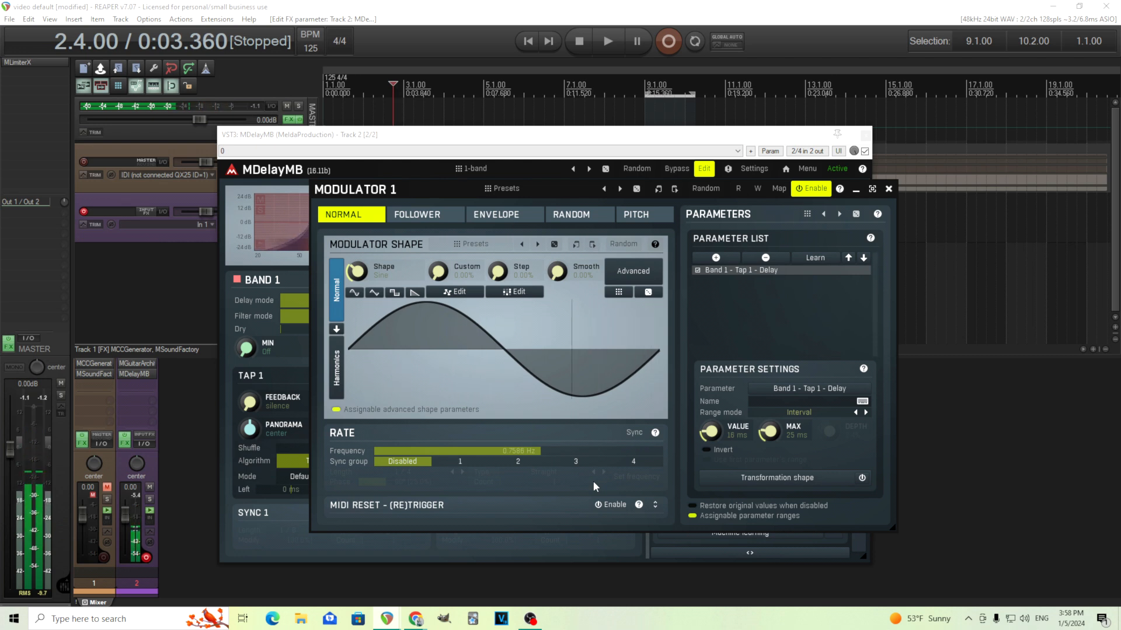
{"action": "double_click", "coordinate": [709, 433]}
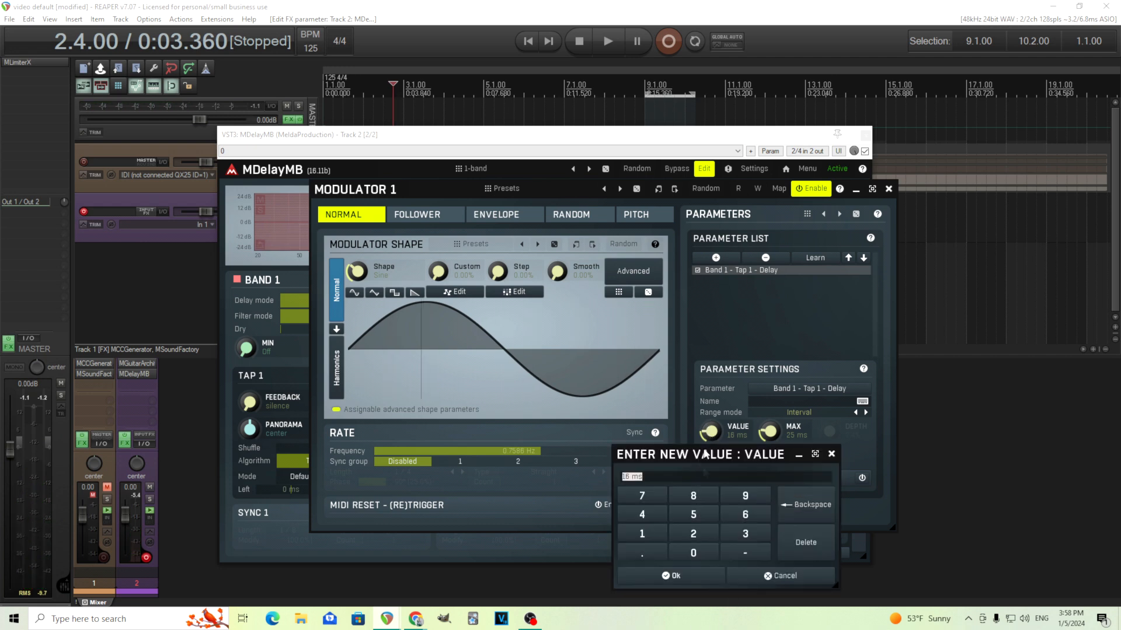
{"action": "left_click", "coordinate": [695, 534]}
{"action": "left_click", "coordinate": [698, 551]}
{"action": "left_click", "coordinate": [704, 573]}
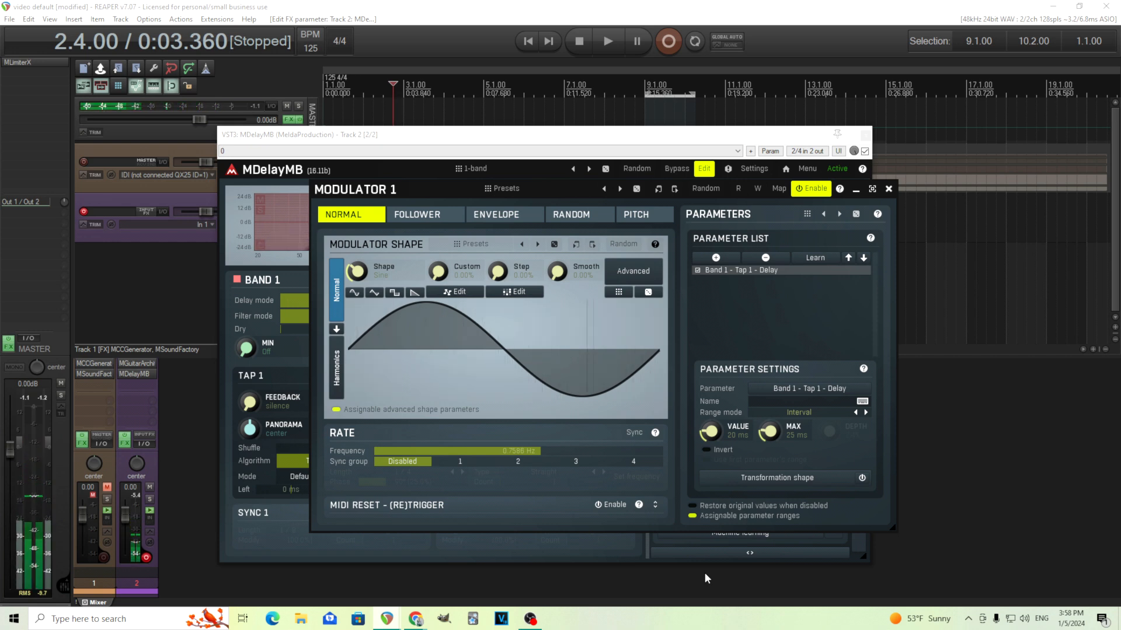
{"action": "left_click", "coordinate": [889, 189]}
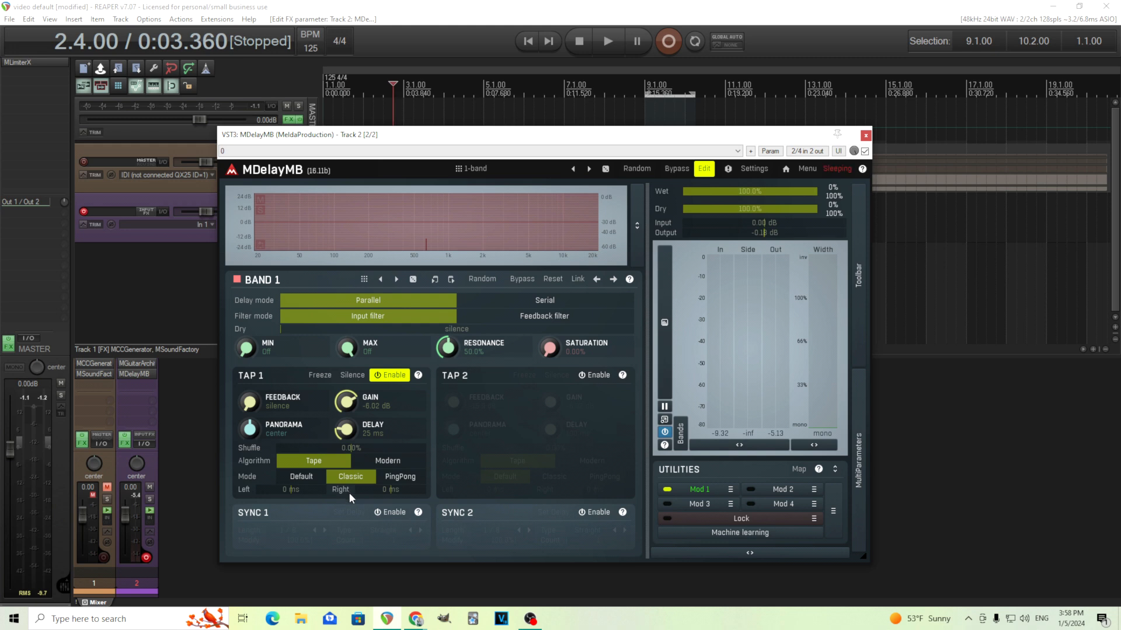
Replace Modulator 1's assignment with Tap 1's Right offset using Clear & Learn.
{"action": "left_click", "coordinate": [731, 490]}
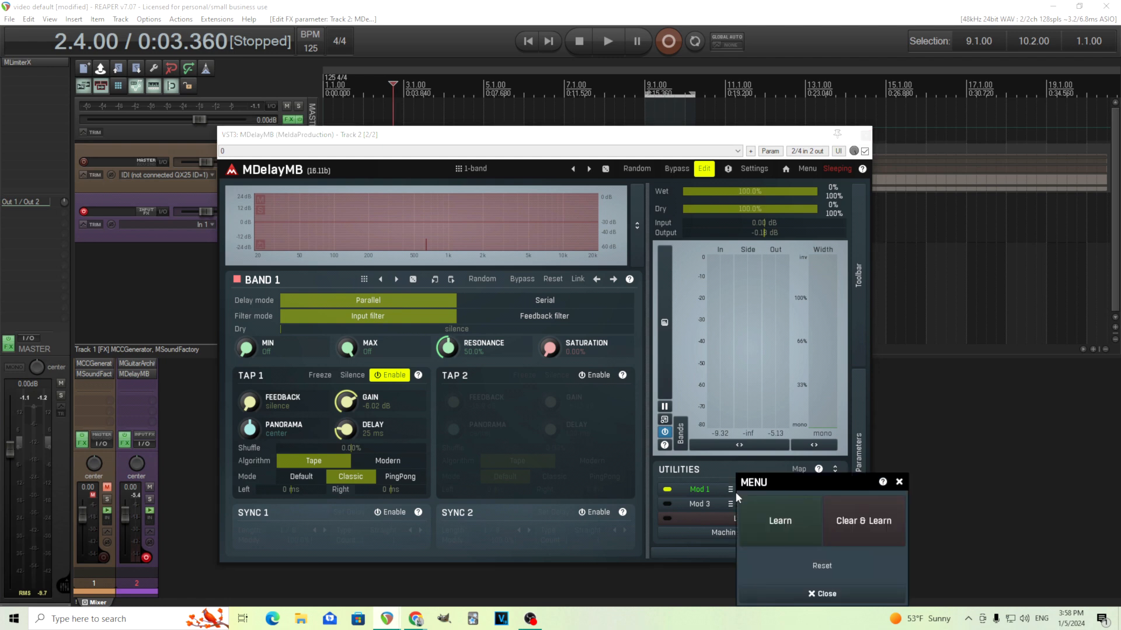
{"action": "left_click", "coordinate": [858, 521]}
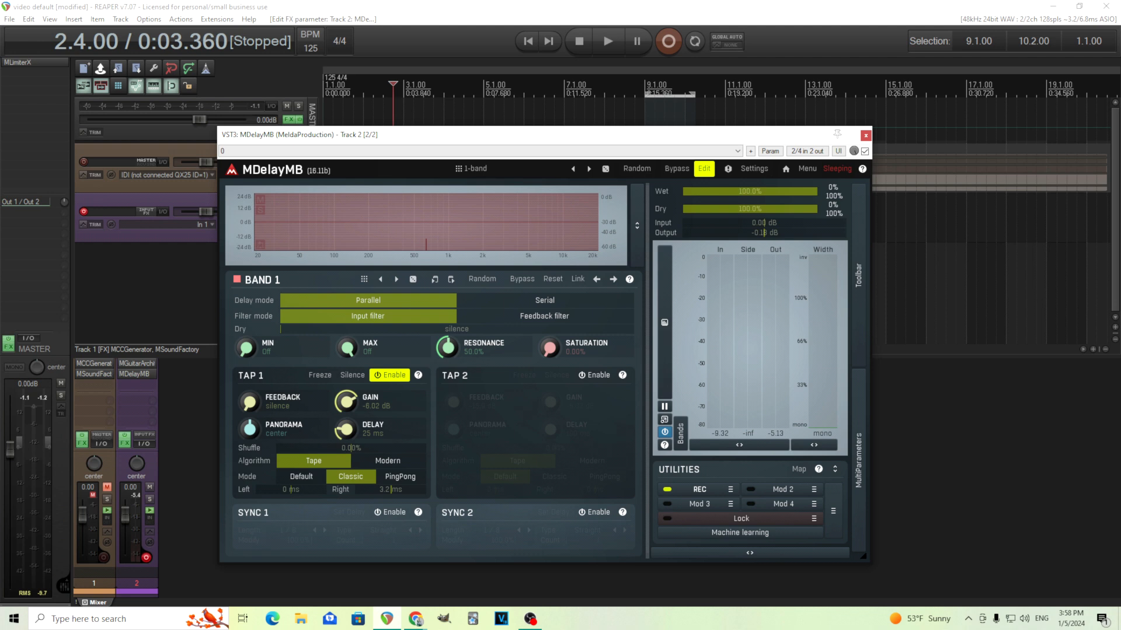
{"action": "left_click", "coordinate": [699, 490]}
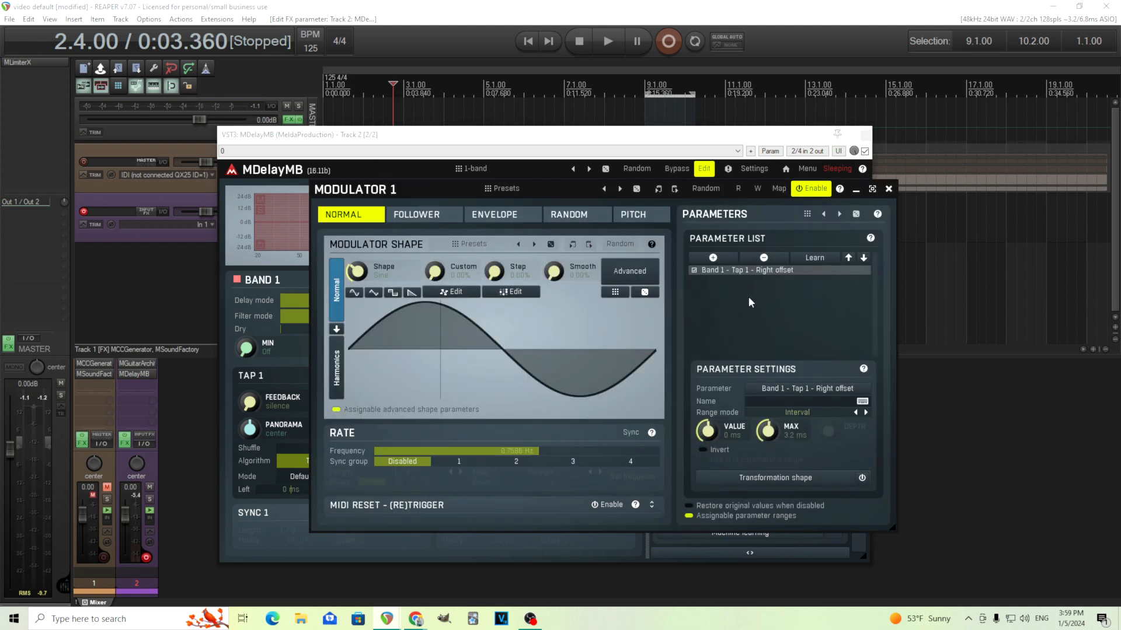
Set the maximum of the Right offset modulation range to 2 ms, review the parameter list, and close Modulator 1.
{"action": "double_click", "coordinate": [766, 430]}
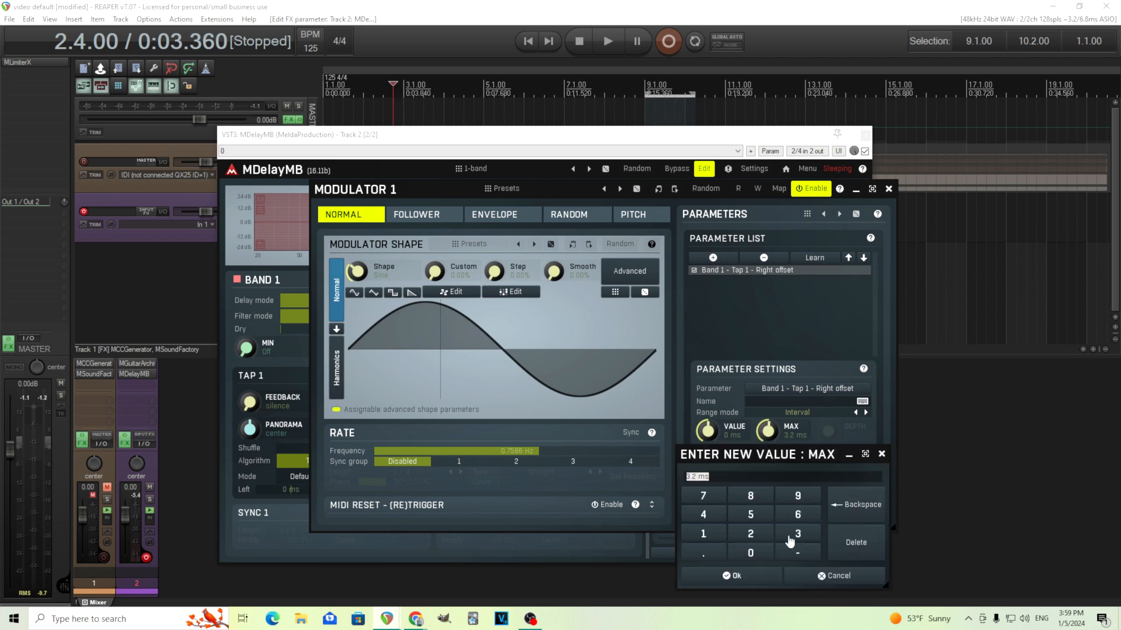
{"action": "left_click", "coordinate": [758, 538]}
{"action": "left_click", "coordinate": [759, 577]}
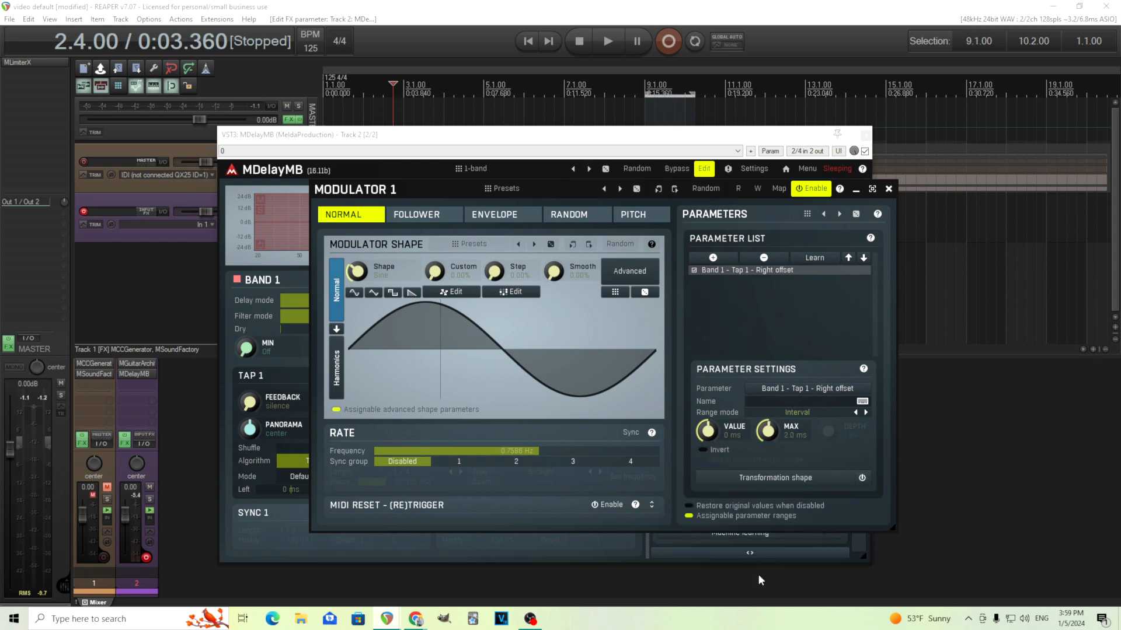
{"action": "left_click", "coordinate": [889, 192]}
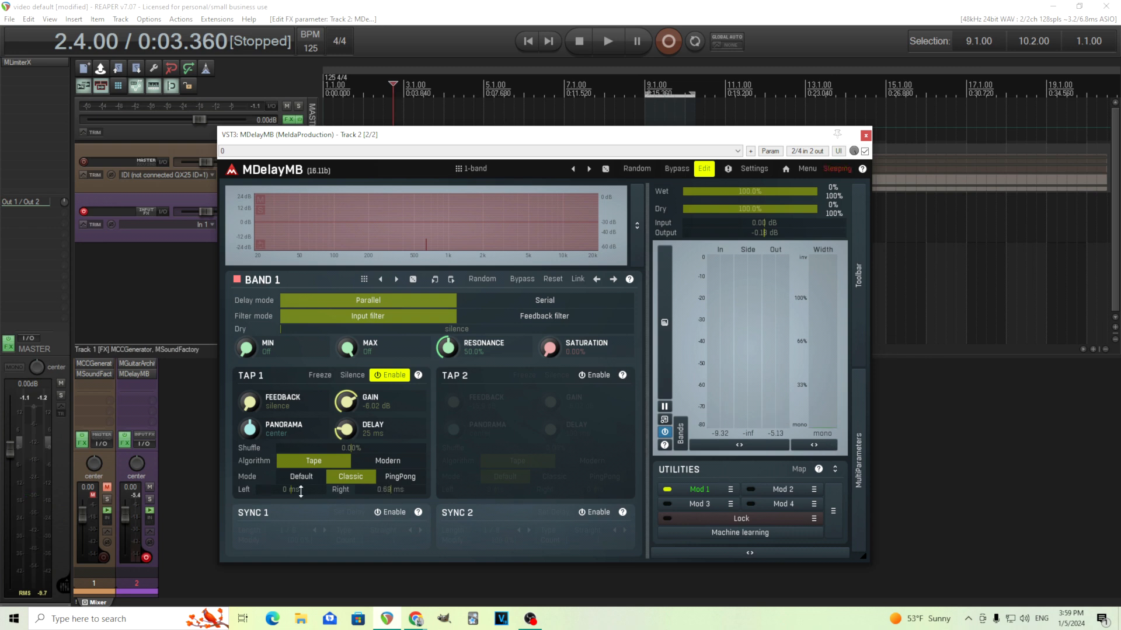
{"action": "left_click", "coordinate": [705, 489]}
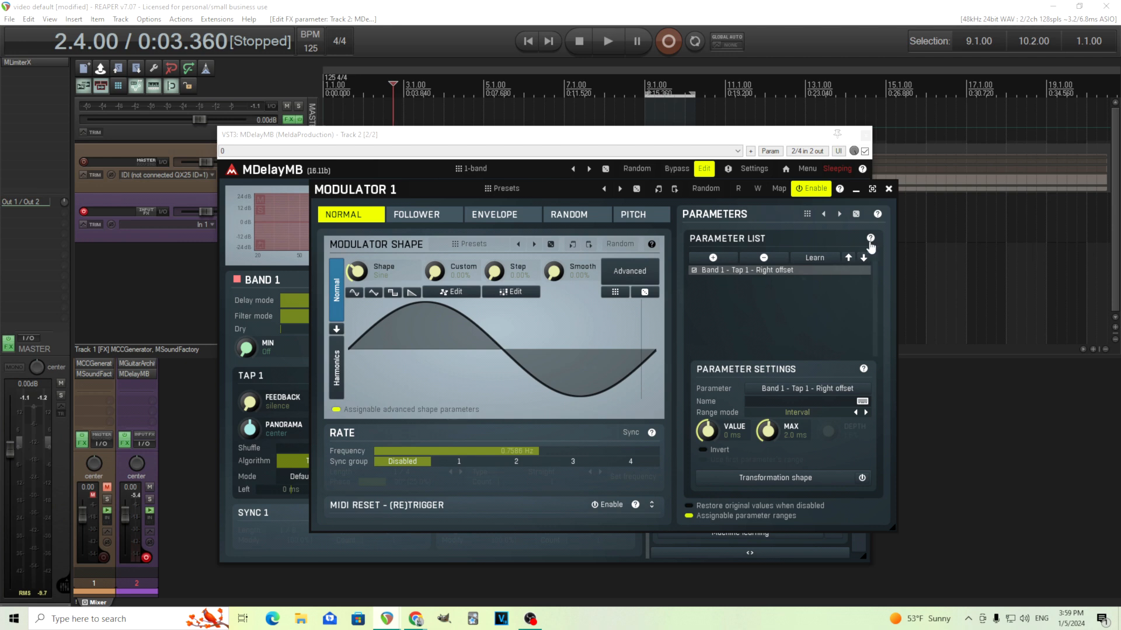
{"action": "left_click", "coordinate": [888, 189]}
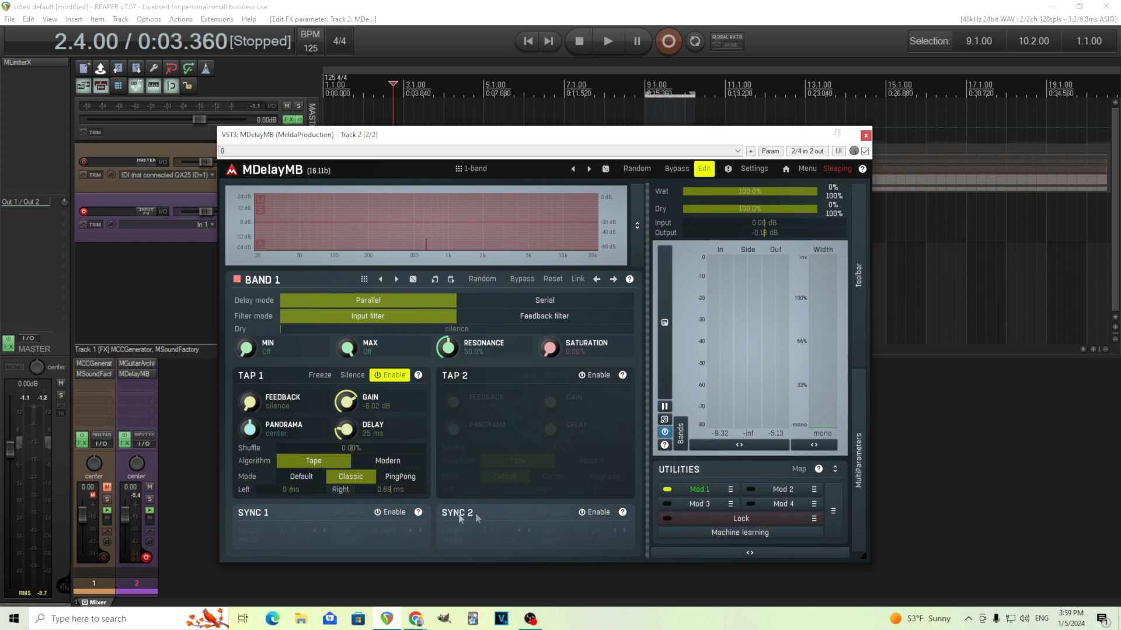
Learn Tap 1's Left offset into Modulator 1 as an additional parameter and reopen the modulator.
{"action": "left_click", "coordinate": [734, 495]}
{"action": "left_click", "coordinate": [766, 519]}
{"action": "left_click", "coordinate": [702, 494]}
{"action": "left_click", "coordinate": [702, 494]}
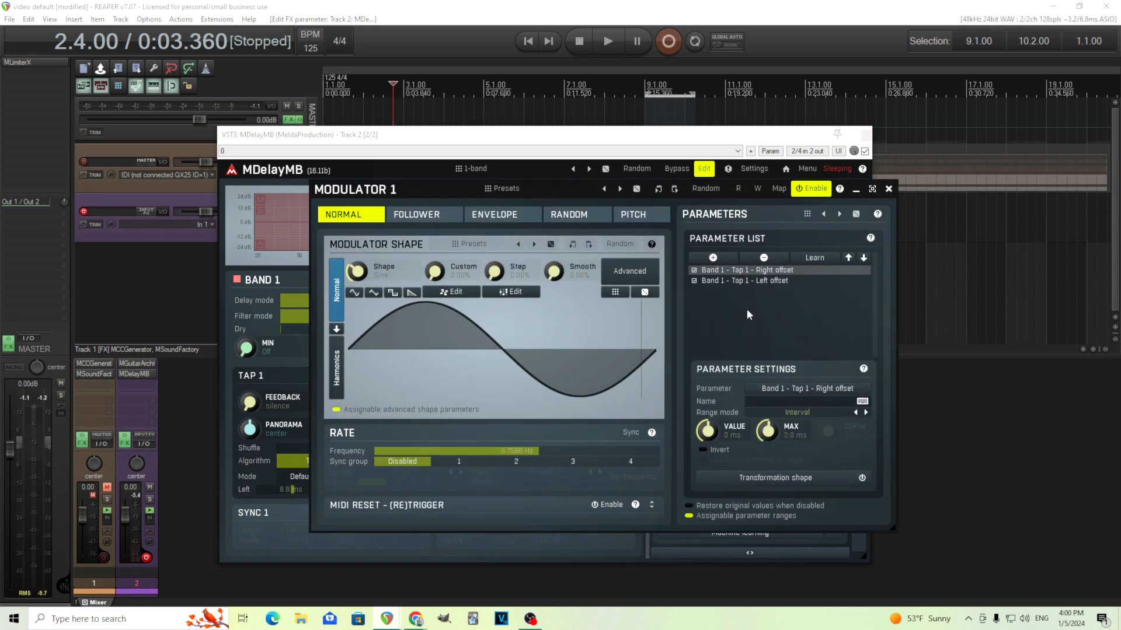
Set the maximum of the Left offset modulation range to 5 ms and close Modulator 1.
{"action": "left_click", "coordinate": [742, 280]}
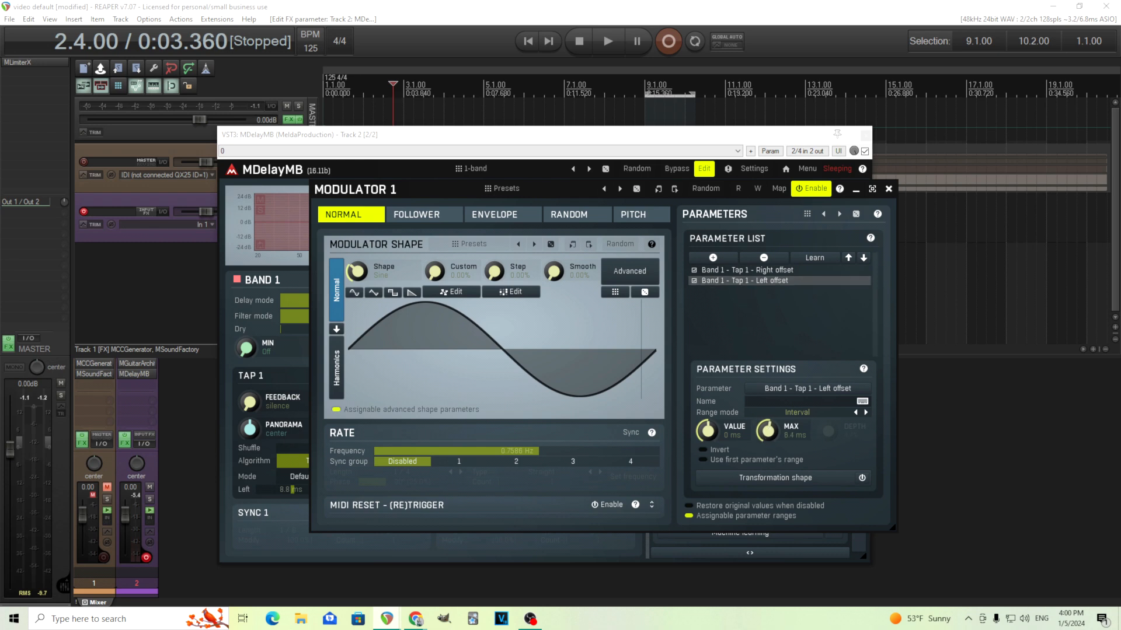
{"action": "double_click", "coordinate": [770, 432]}
{"action": "left_click", "coordinate": [758, 515]}
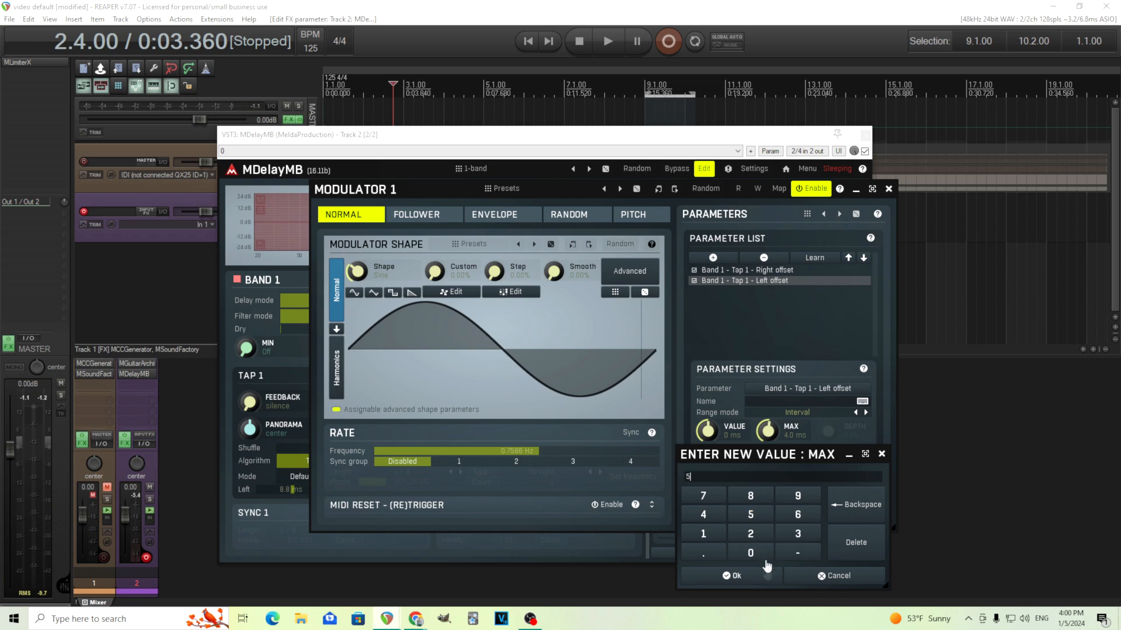
{"action": "left_click", "coordinate": [766, 576]}
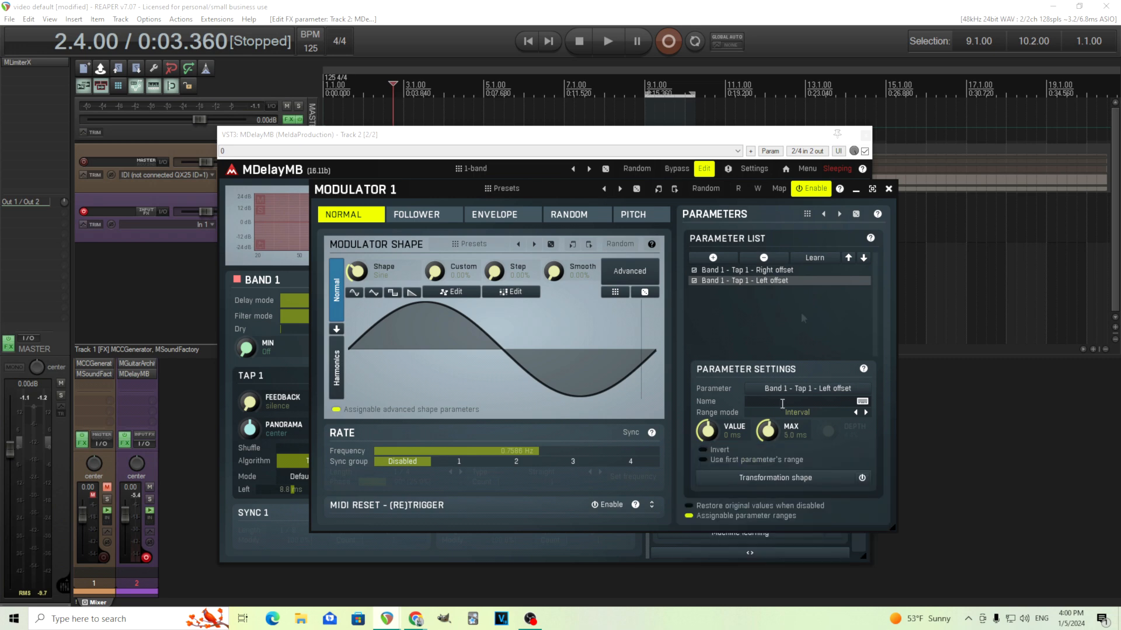
{"action": "left_click", "coordinate": [888, 188]}
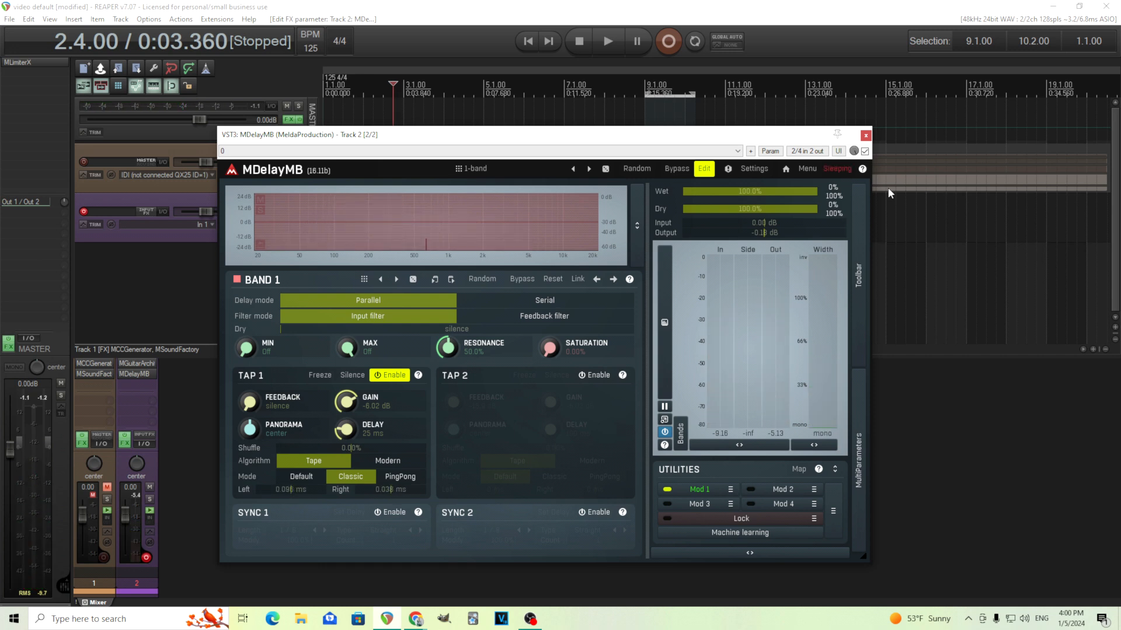
Switch Modulator 1 to Random mode and close its window.
{"action": "left_click", "coordinate": [707, 493]}
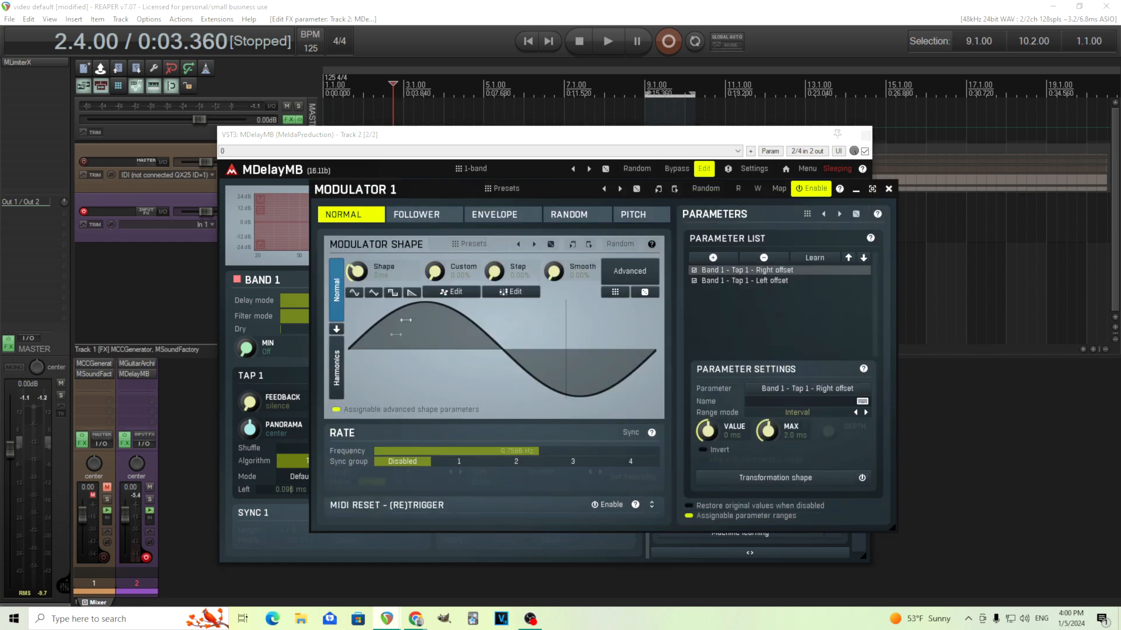
{"action": "left_click", "coordinate": [590, 223]}
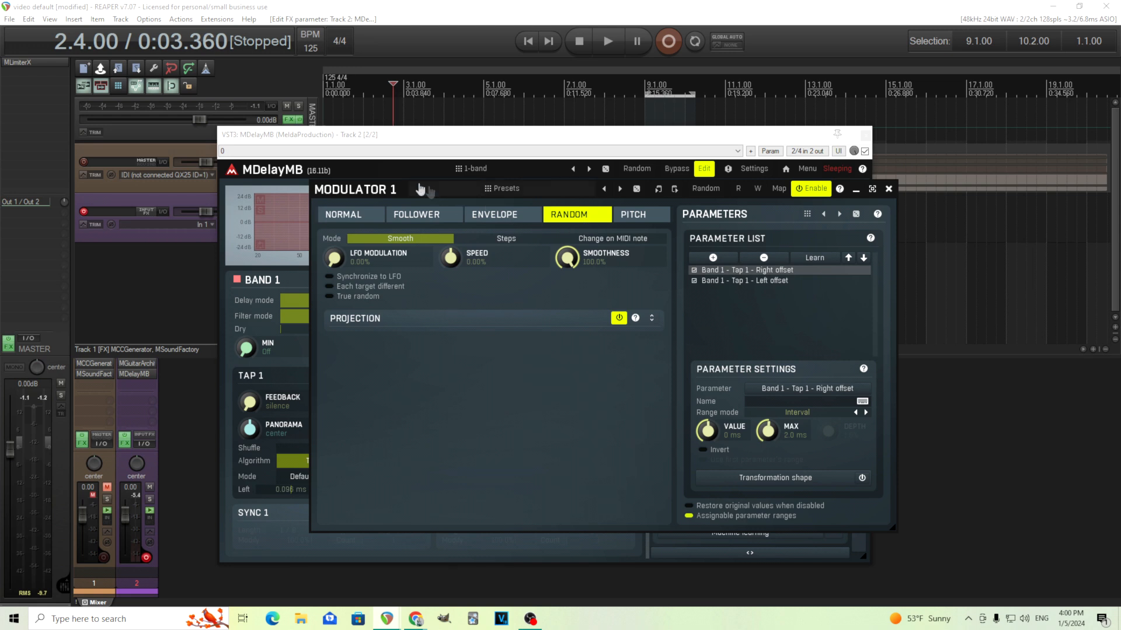
{"action": "left_click_drag", "start_coordinate": [384, 191], "coordinate": [467, 201]}
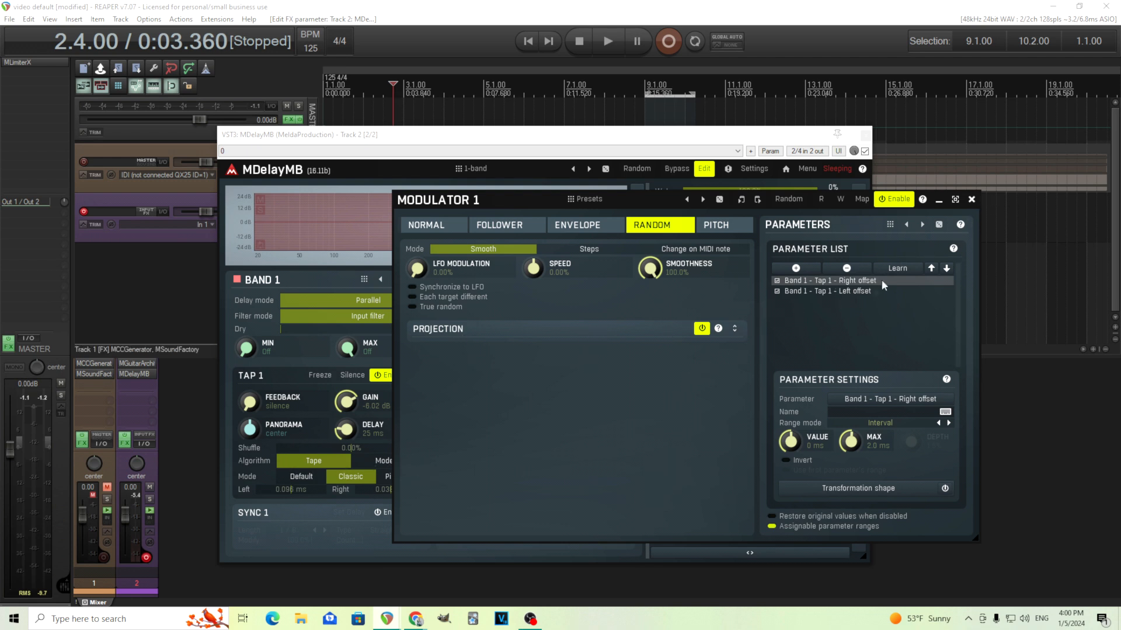
{"action": "left_click", "coordinate": [971, 199]}
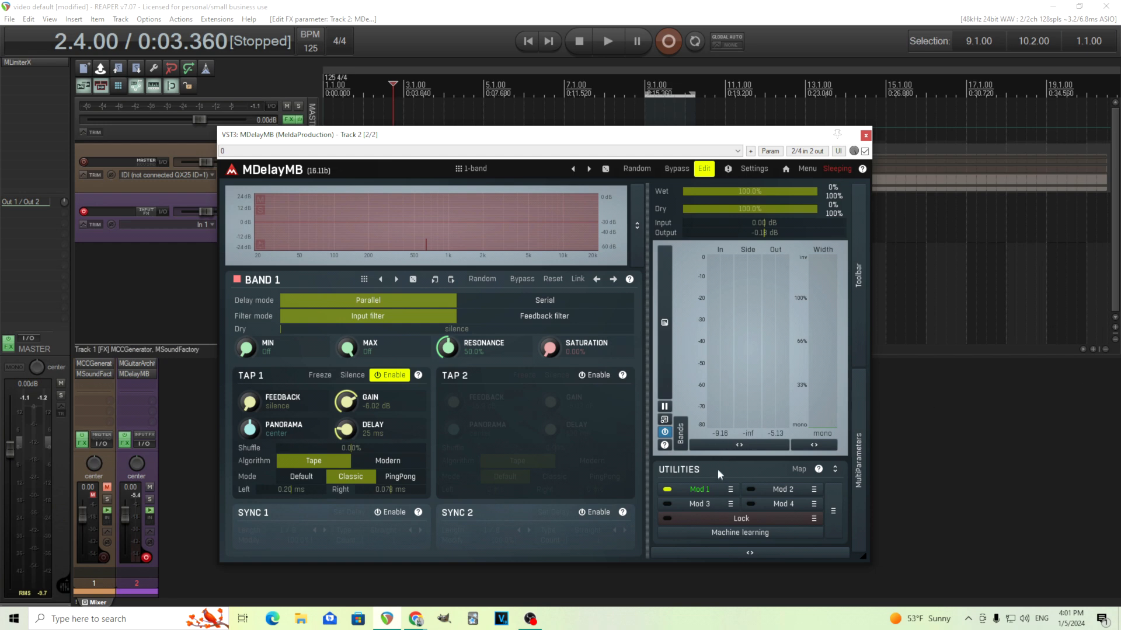
Enable Each target different in Modulator 1's random settings and close the modulator.
{"action": "left_click", "coordinate": [686, 490]}
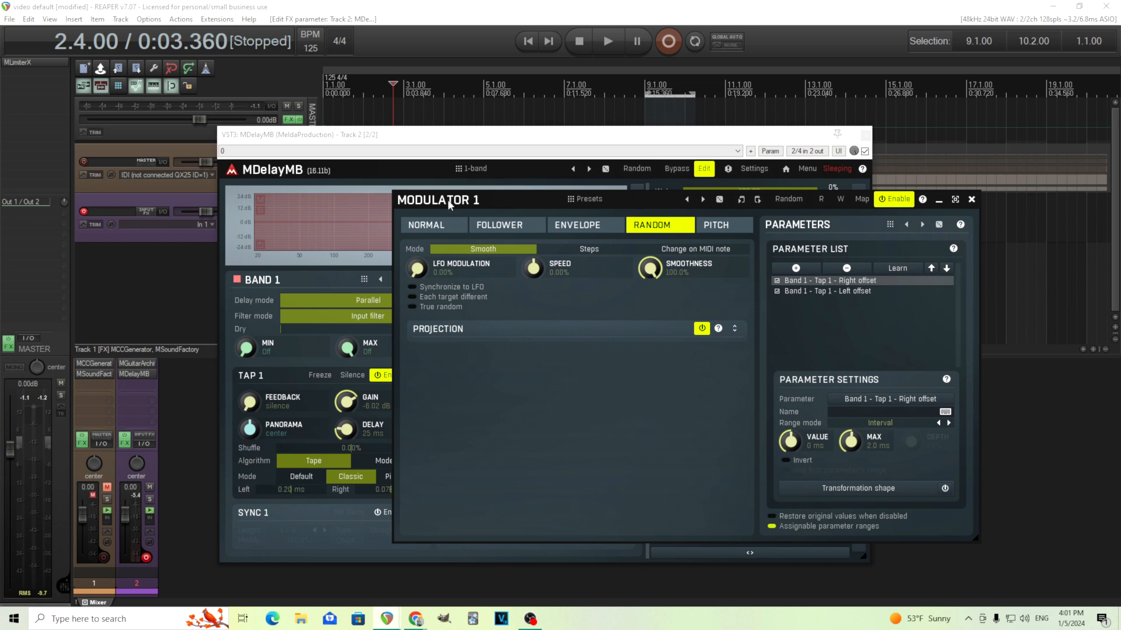
{"action": "left_click_drag", "start_coordinate": [450, 204], "coordinate": [680, 208]}
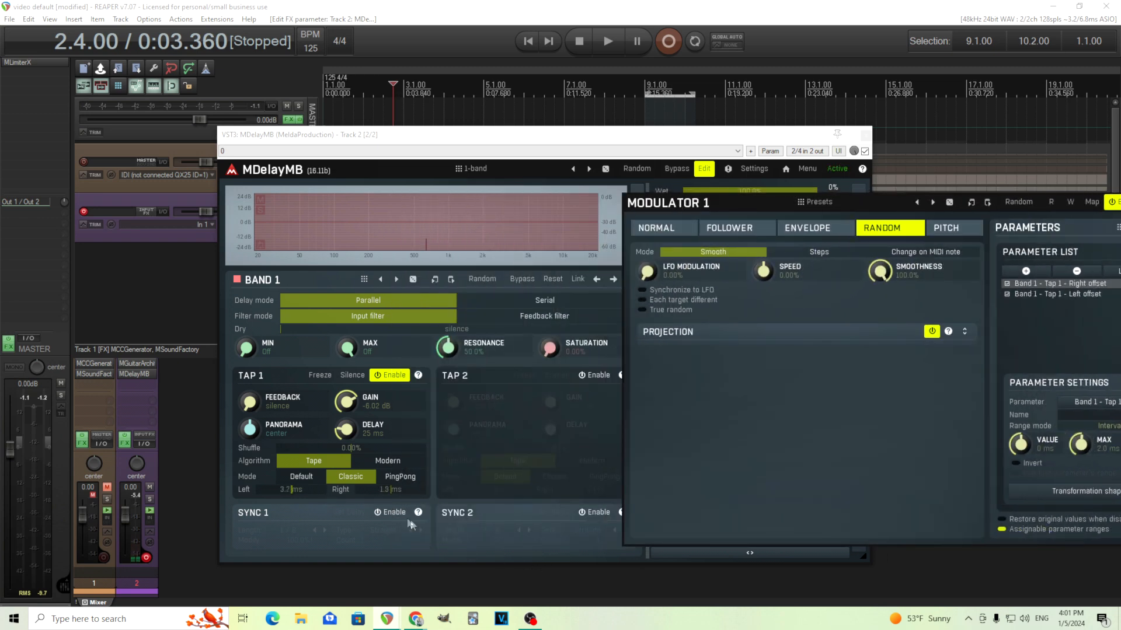
{"action": "left_click", "coordinate": [669, 299]}
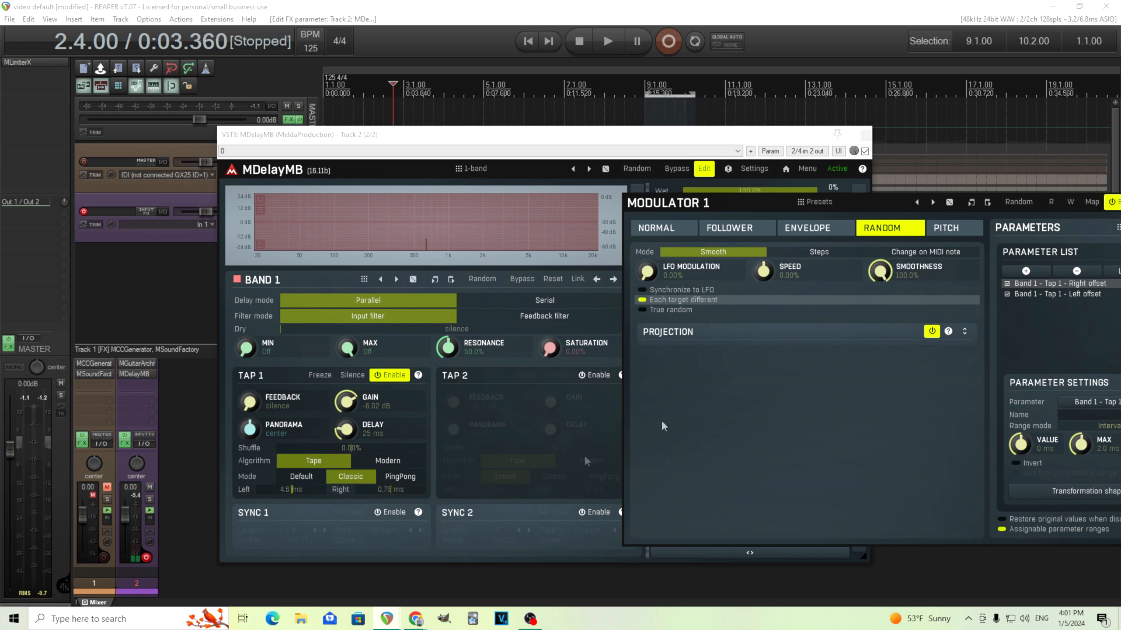
{"action": "left_click_drag", "start_coordinate": [686, 204], "coordinate": [467, 197]}
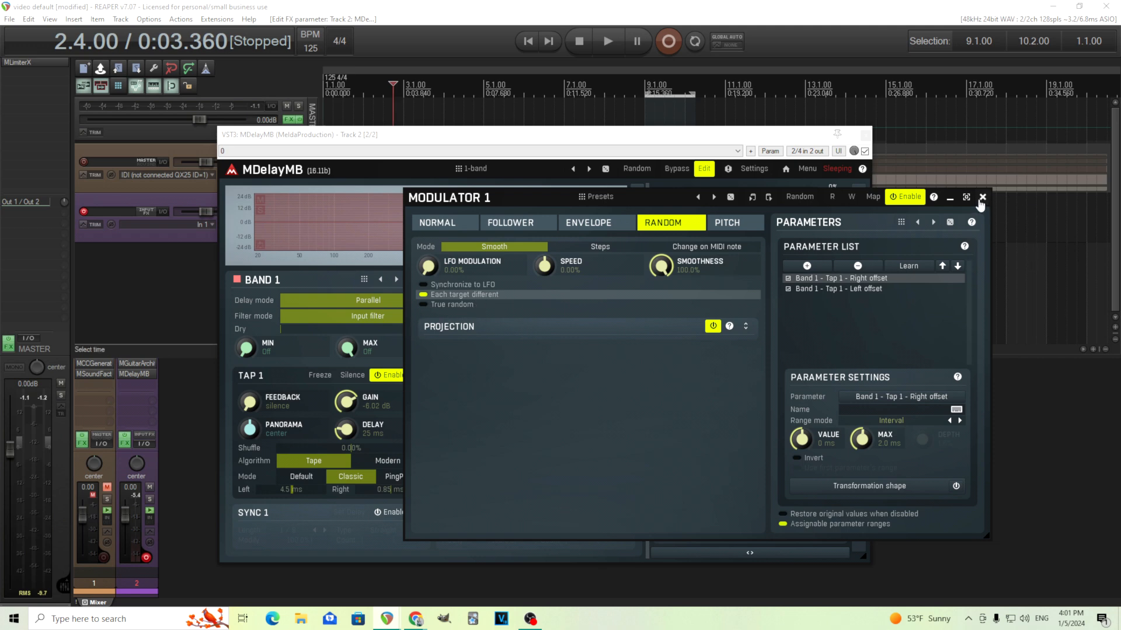
{"action": "left_click", "coordinate": [981, 198]}
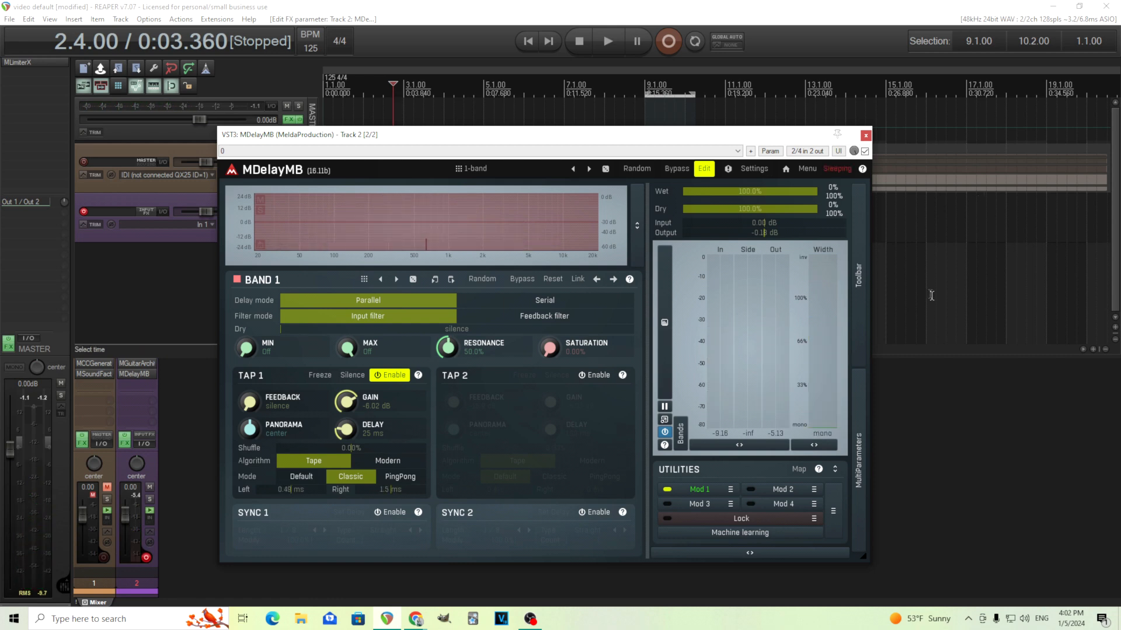
Try LFO Modulation at 100% in Modulator 1, check the normal modulator's waveform, and reset LFO Modulation to 0%.
{"action": "left_click", "coordinate": [708, 493]}
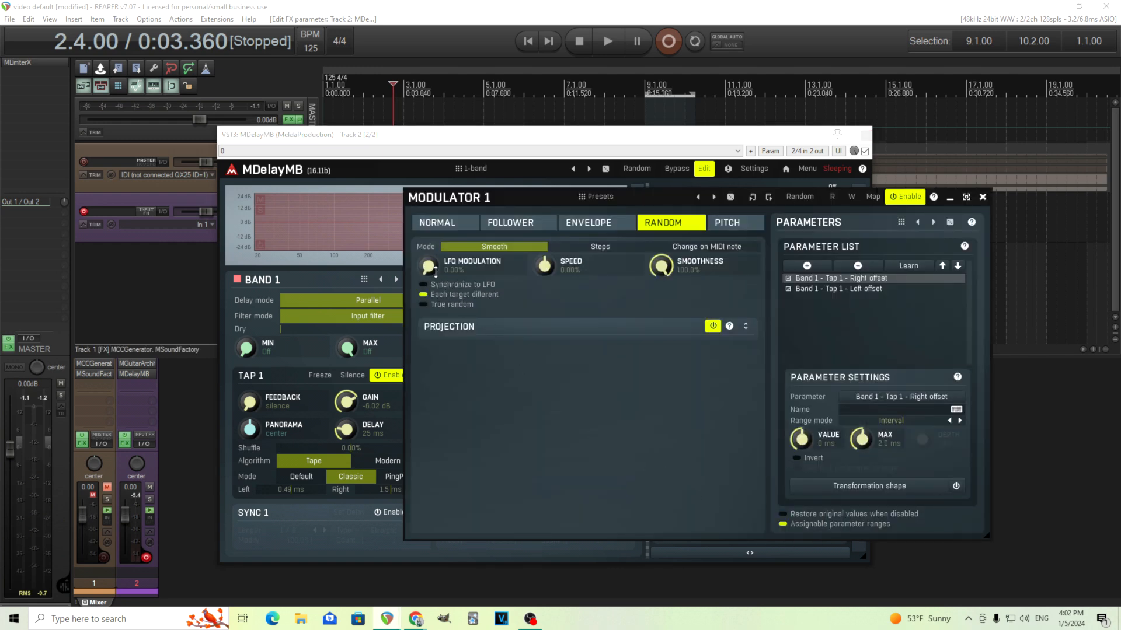
{"action": "left_click_drag", "start_coordinate": [427, 266], "coordinate": [540, 198]}
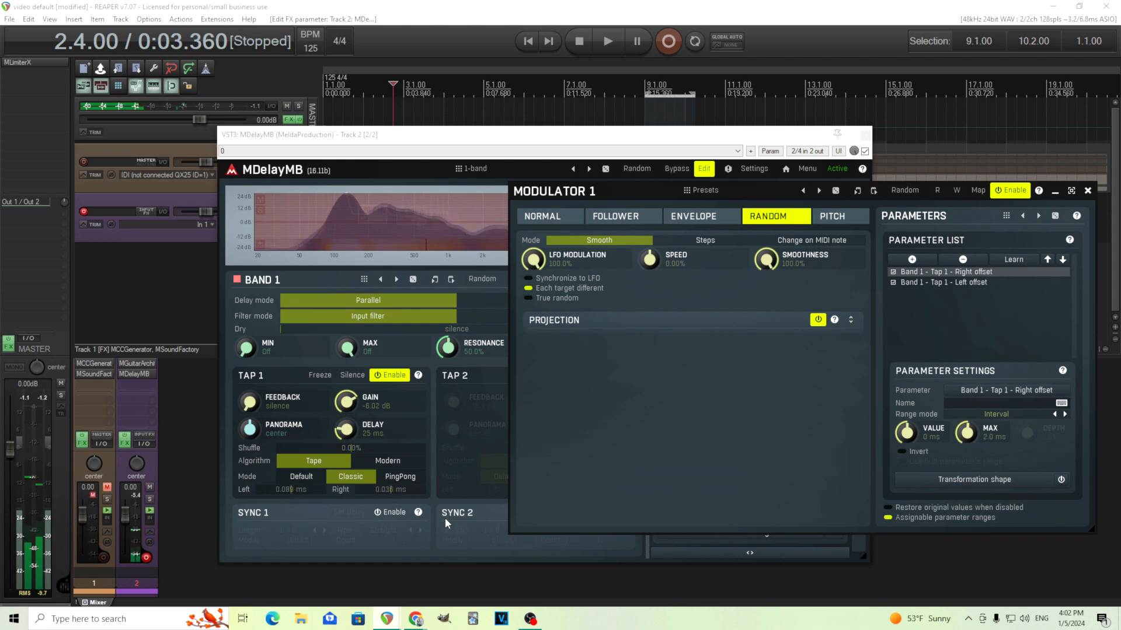
{"action": "left_click", "coordinate": [578, 220]}
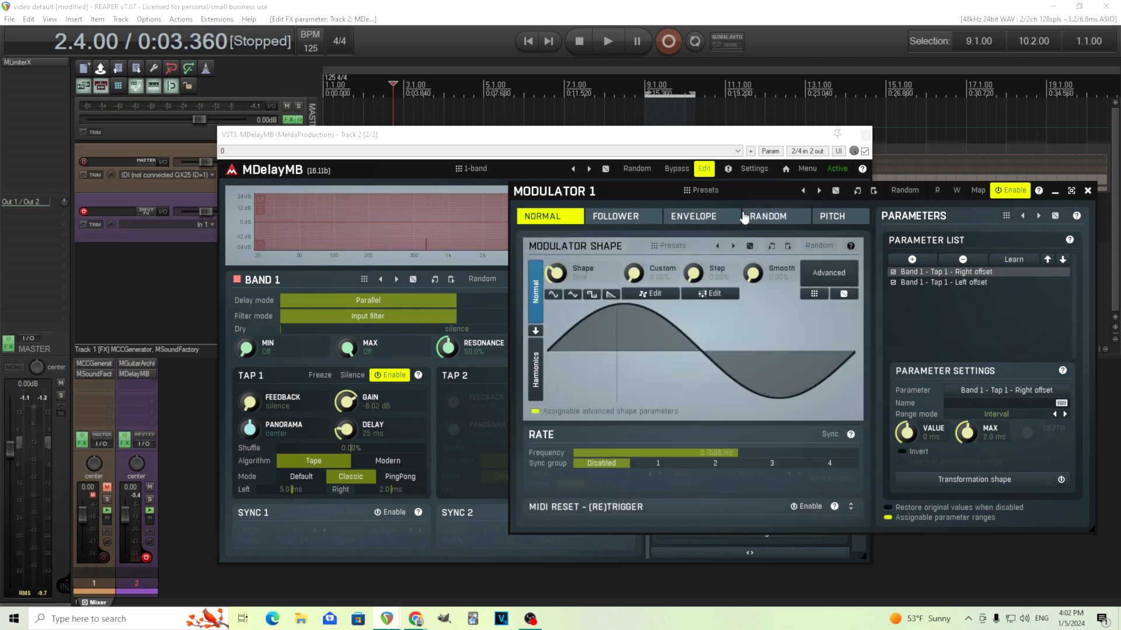
{"action": "left_click", "coordinate": [769, 220]}
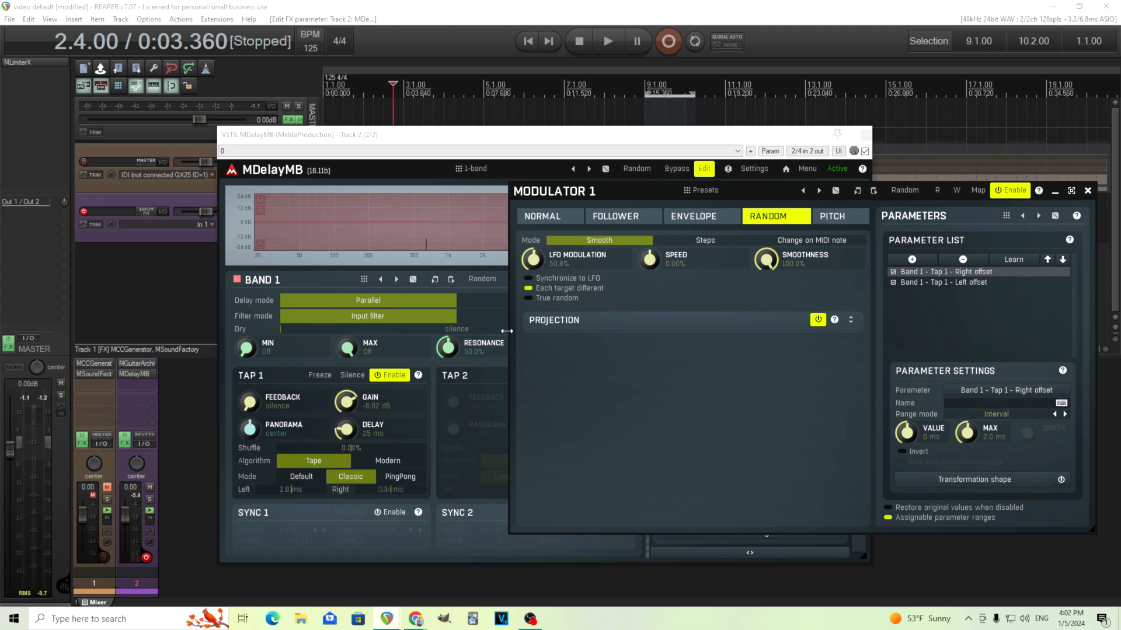
{"action": "double_click", "coordinate": [532, 259]}
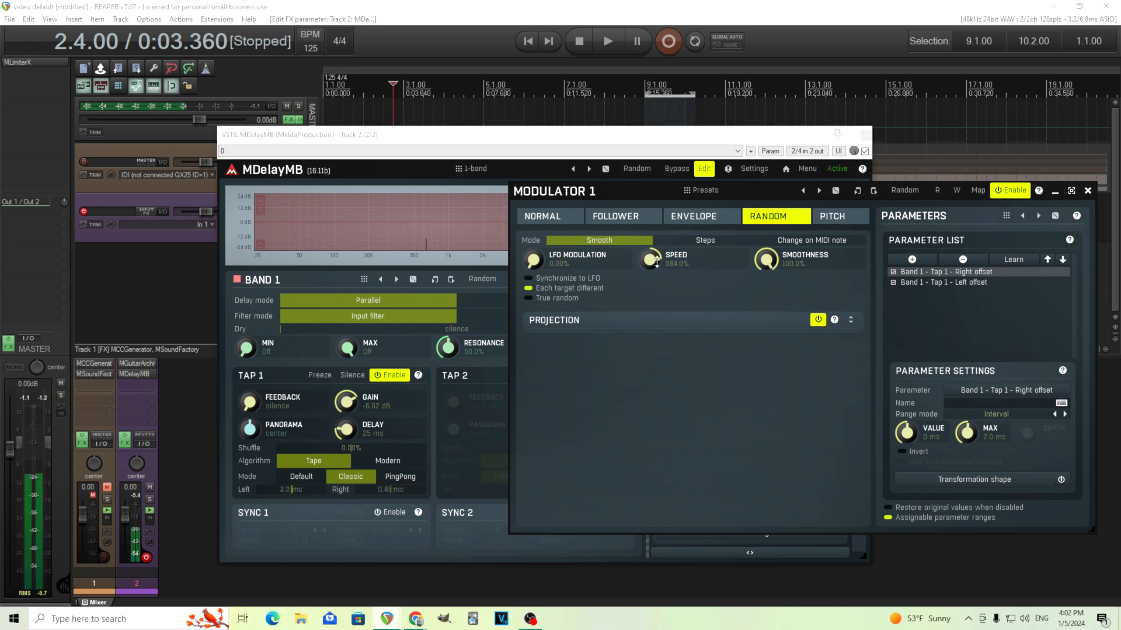
Try other random Speed values and 0% Smoothness, restore Speed to 0% and Smoothness to 100%, and close Modulator 1.
{"action": "mouse_move", "coordinate": [650, 258]}
{"action": "left_mouse_down"}
{"action": "mouse_move", "coordinate": [650, 274]}
{"action": "mouse_move", "coordinate": [650, 262]}
{"action": "left_mouse_up"}
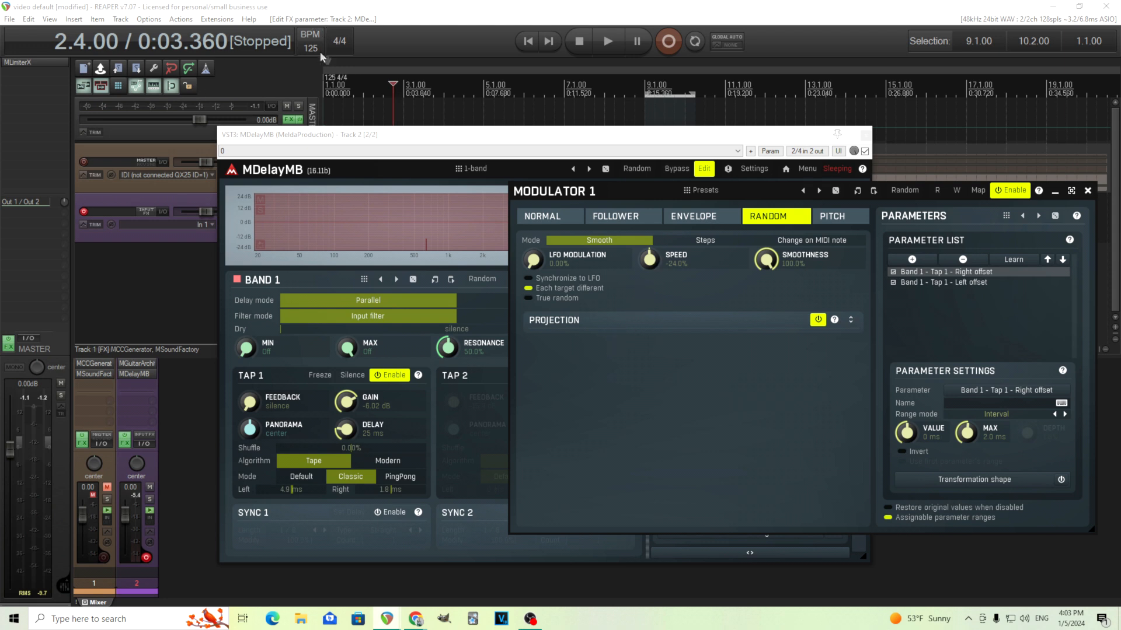
{"action": "left_click_drag", "start_coordinate": [649, 260], "coordinate": [649, 266]}
{"action": "double_click", "coordinate": [765, 255]}
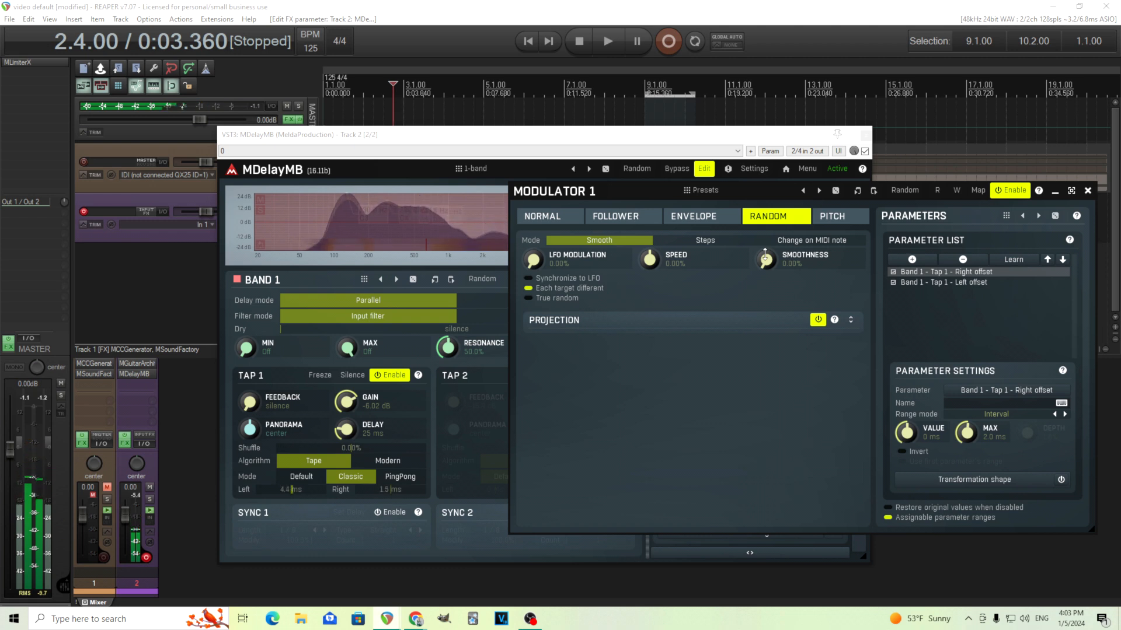
{"action": "double_click", "coordinate": [764, 255]}
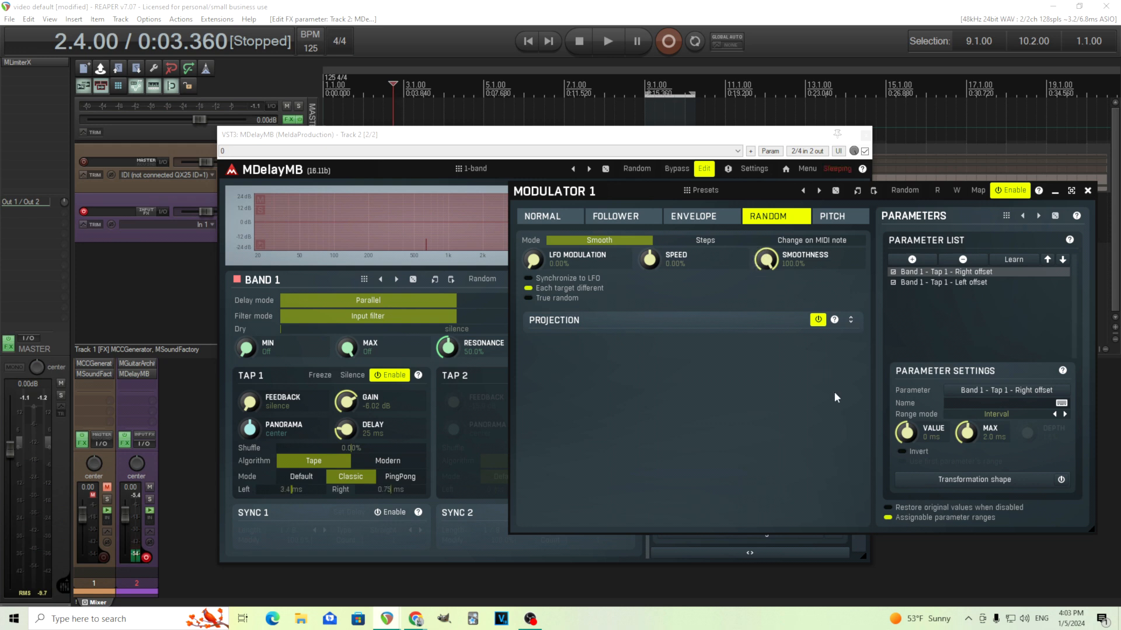
{"action": "left_click", "coordinate": [1087, 192]}
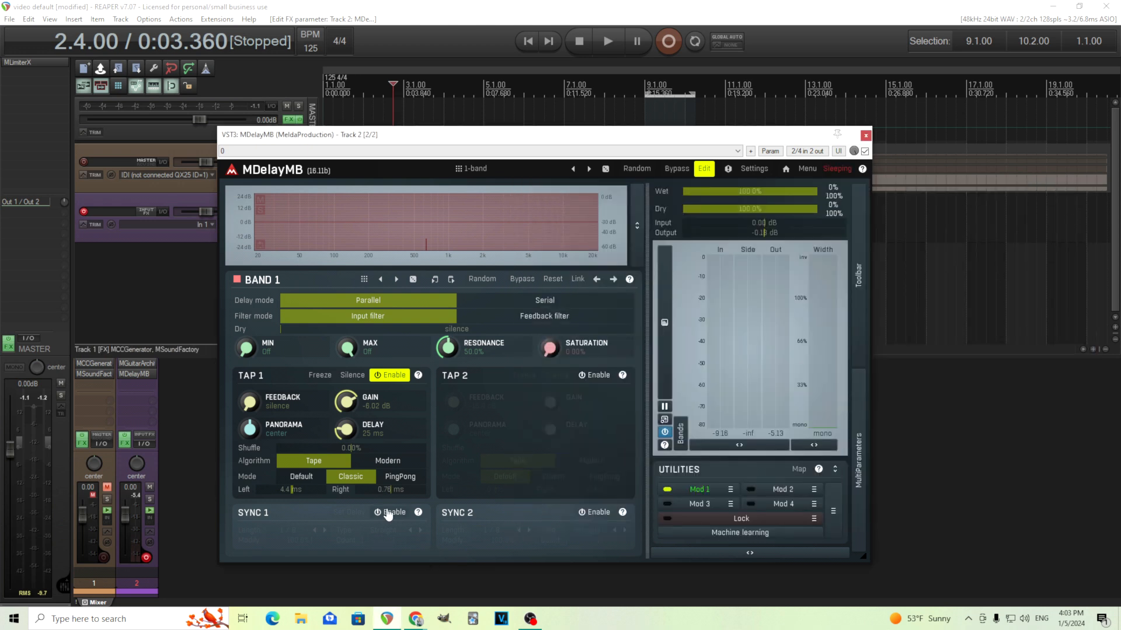
Set Band 1's Min filter to 154.5 Hz and activate Tap 2 in place of Tap 1.
{"action": "left_click_drag", "start_coordinate": [246, 348], "coordinate": [245, 344]}
{"action": "left_click", "coordinate": [601, 375]}
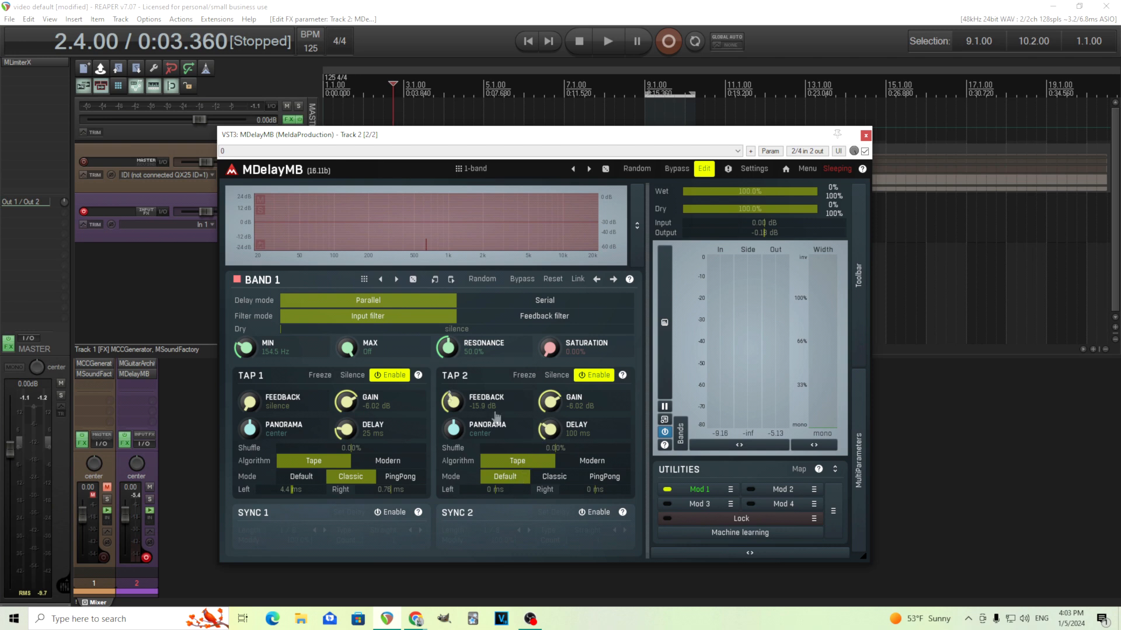
{"action": "left_click", "coordinate": [392, 375]}
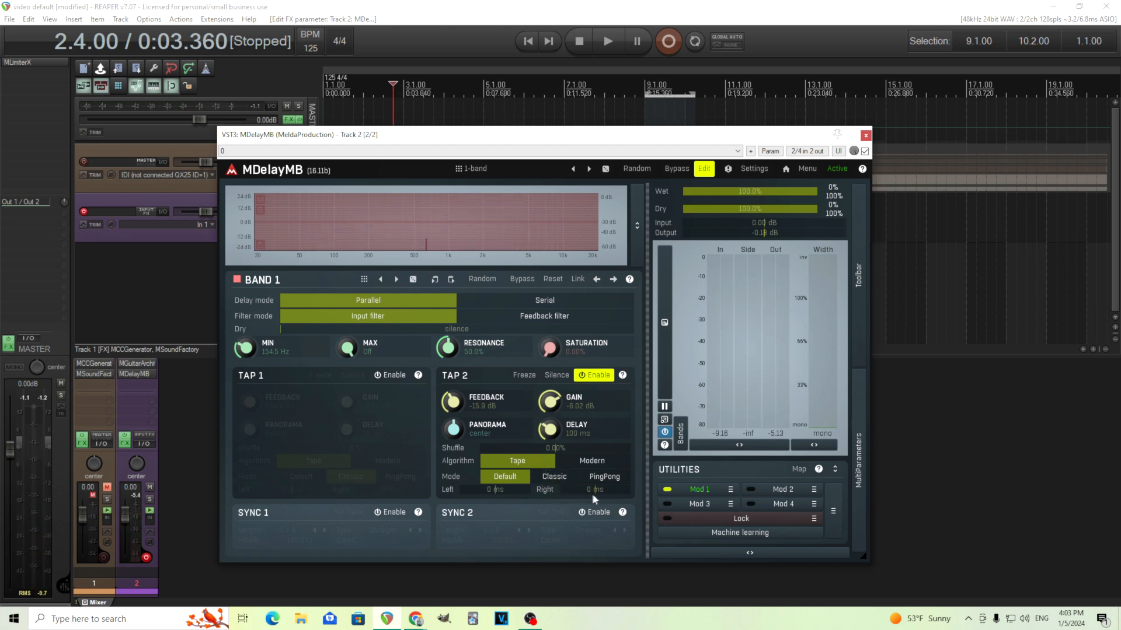
Learn Tap 2's Right and Left offsets into Modulator 1 as additional parameters and check the parameter list.
{"action": "left_click", "coordinate": [730, 490]}
{"action": "left_click", "coordinate": [775, 522]}
{"action": "left_click", "coordinate": [709, 492]}
{"action": "left_click", "coordinate": [709, 490]}
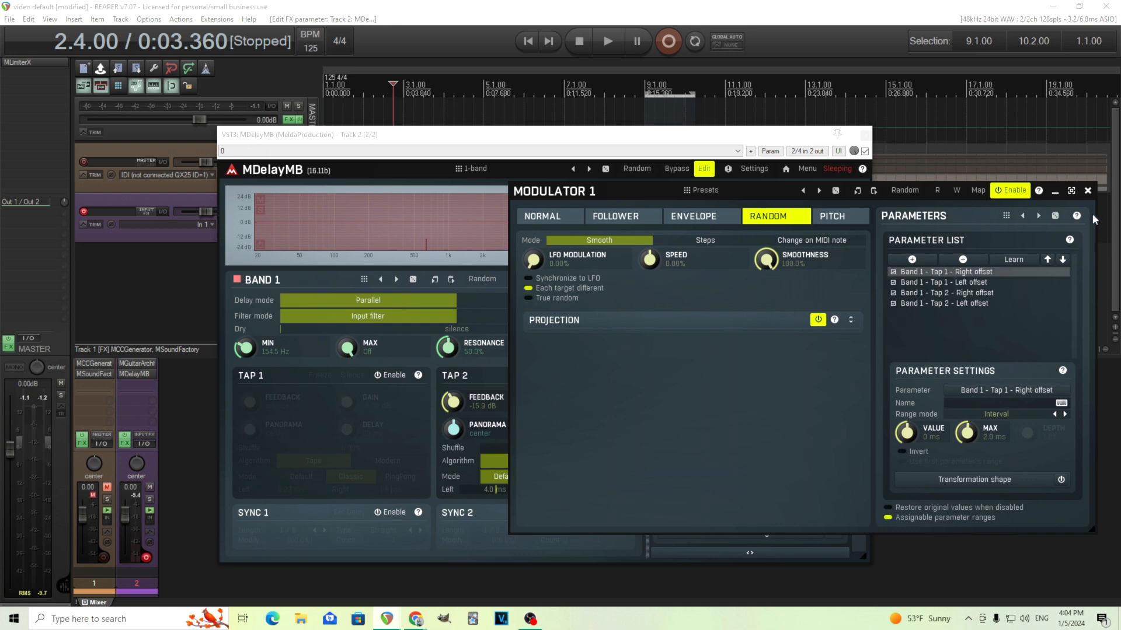
{"action": "left_click", "coordinate": [1087, 191]}
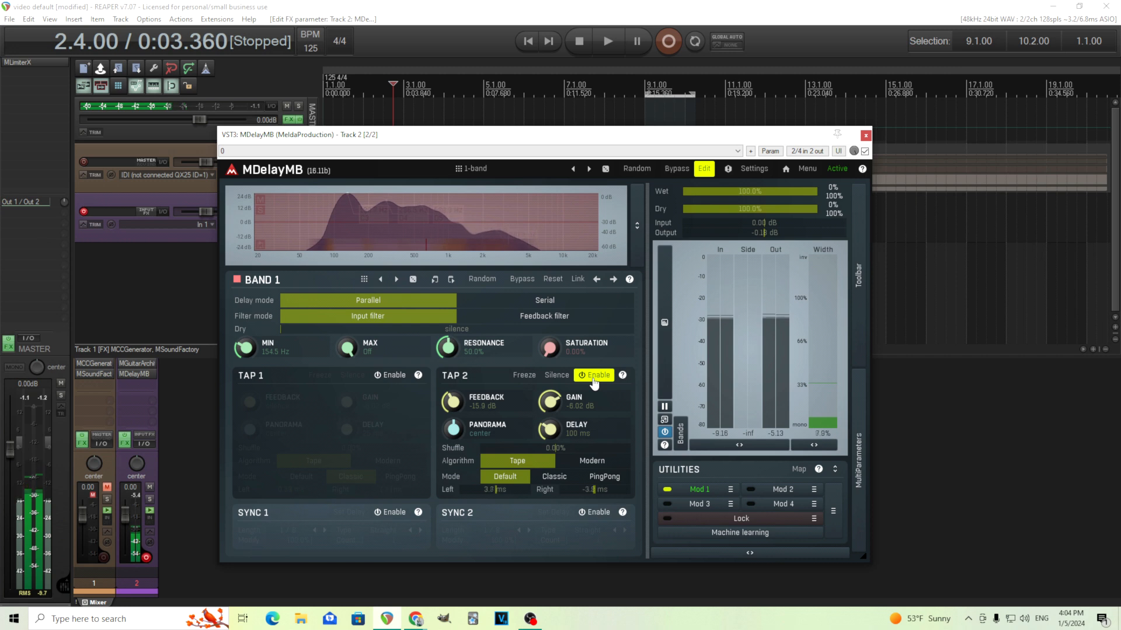
Set Tap 2 to Classic mode with its feedback at silence.
{"action": "left_click", "coordinate": [553, 477]}
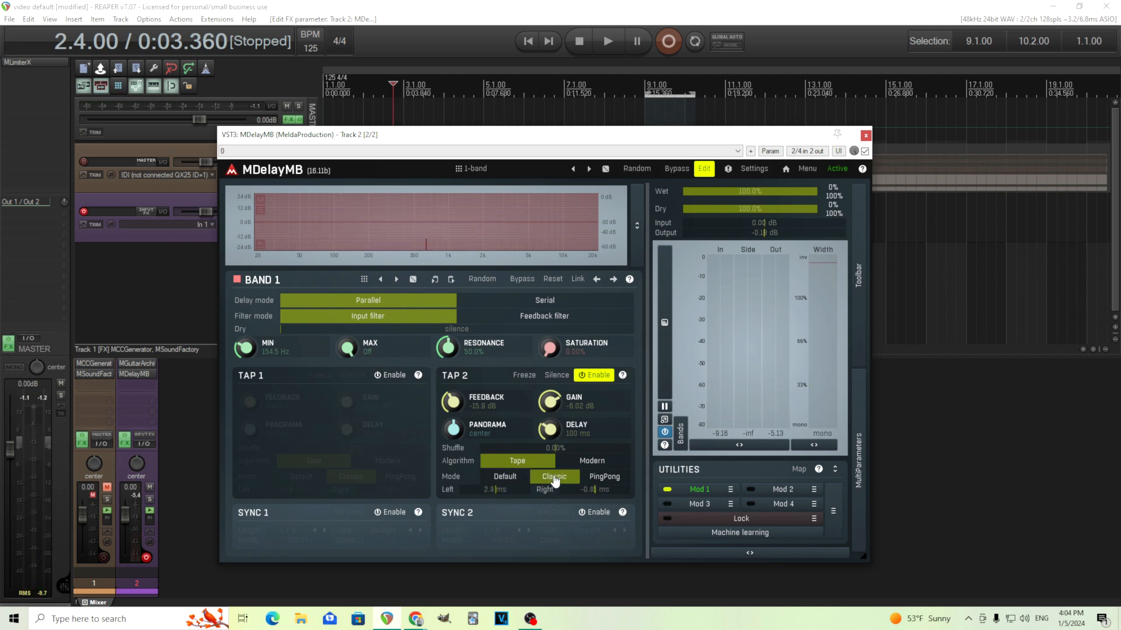
{"action": "left_click_drag", "start_coordinate": [477, 405], "coordinate": [477, 455]}
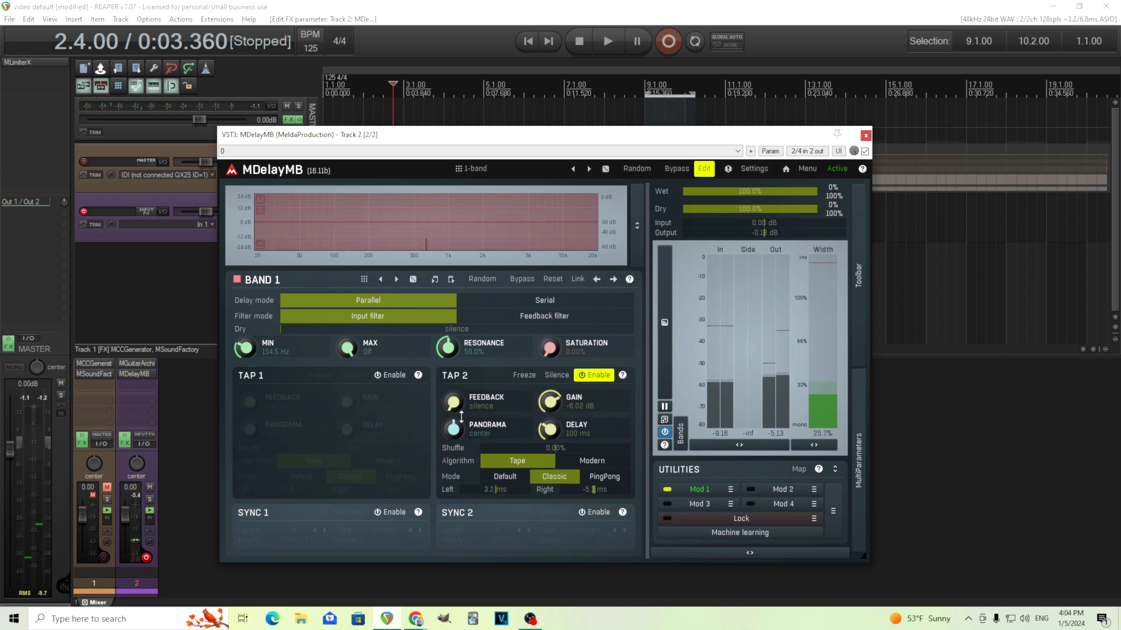
Re-enable Tap 1 alongside Tap 2 and lower the plugin's Wet level to about 50%.
{"action": "left_click", "coordinate": [392, 375]}
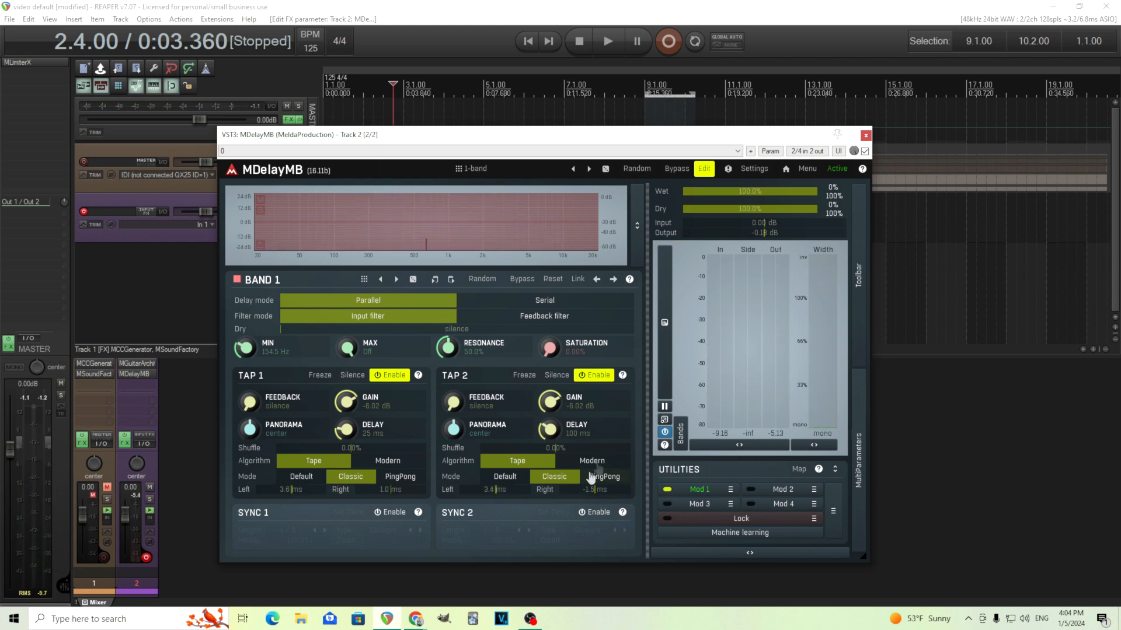
{"action": "left_click_drag", "start_coordinate": [774, 193], "coordinate": [744, 193]}
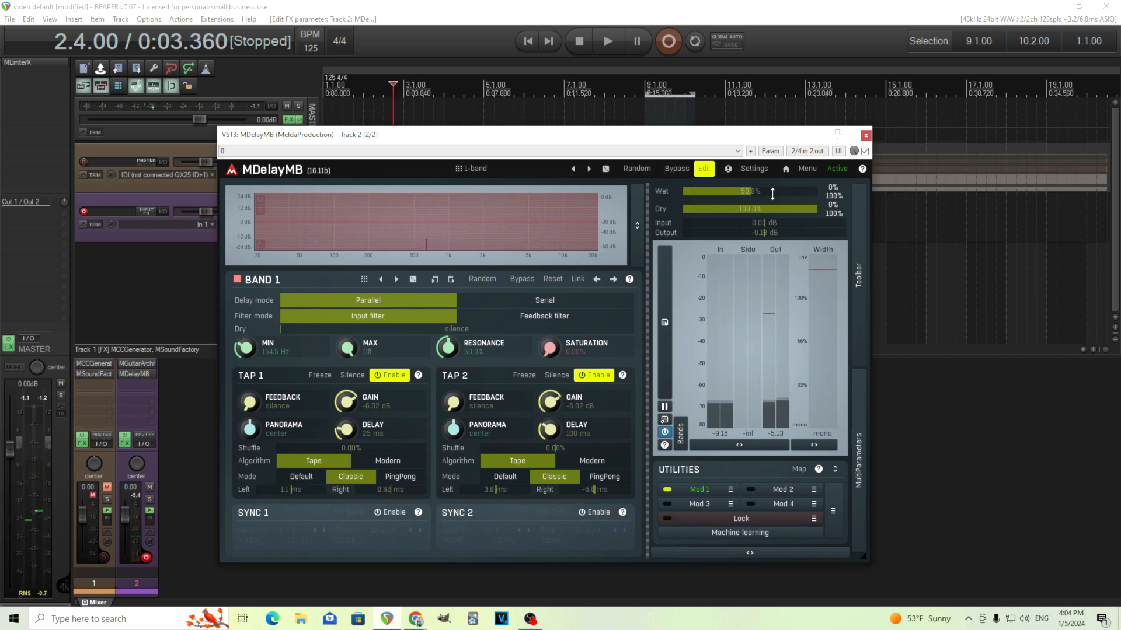
Examine the modulation ranges of Tap 2's Right and Left offsets in Modulator 1's parameter settings.
{"action": "left_click", "coordinate": [699, 491]}
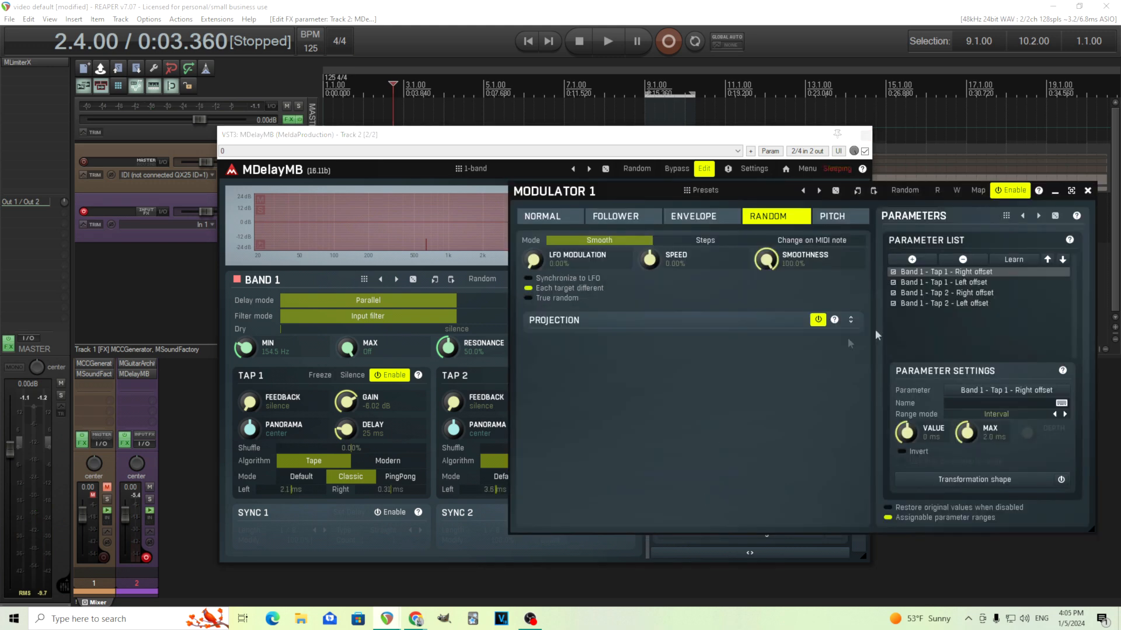
{"action": "left_click", "coordinate": [973, 295]}
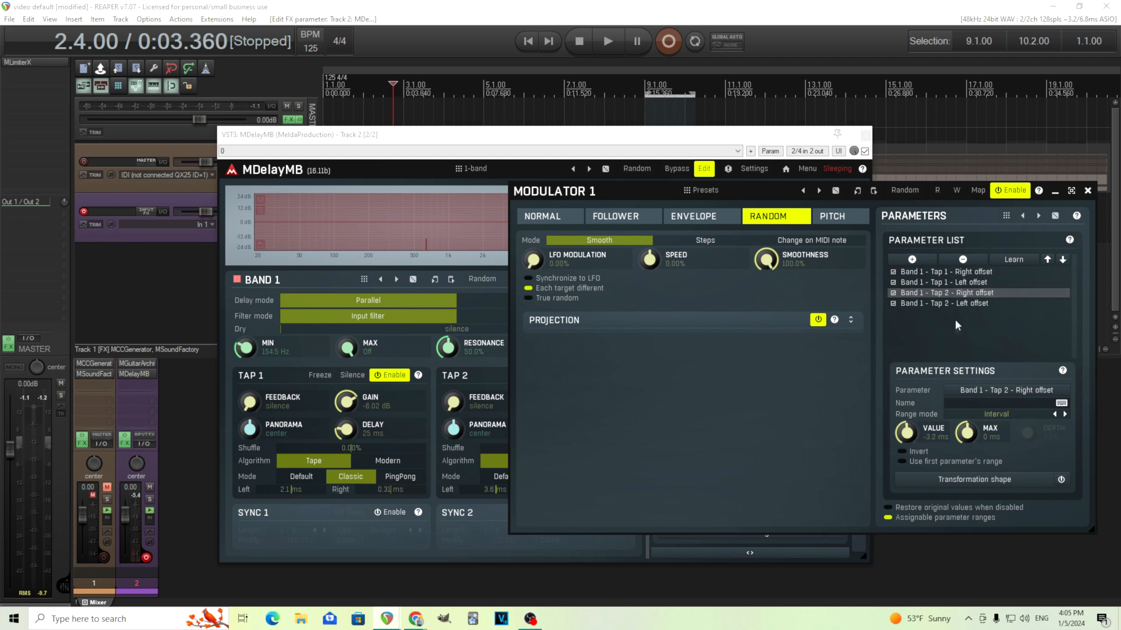
{"action": "left_click", "coordinate": [961, 304]}
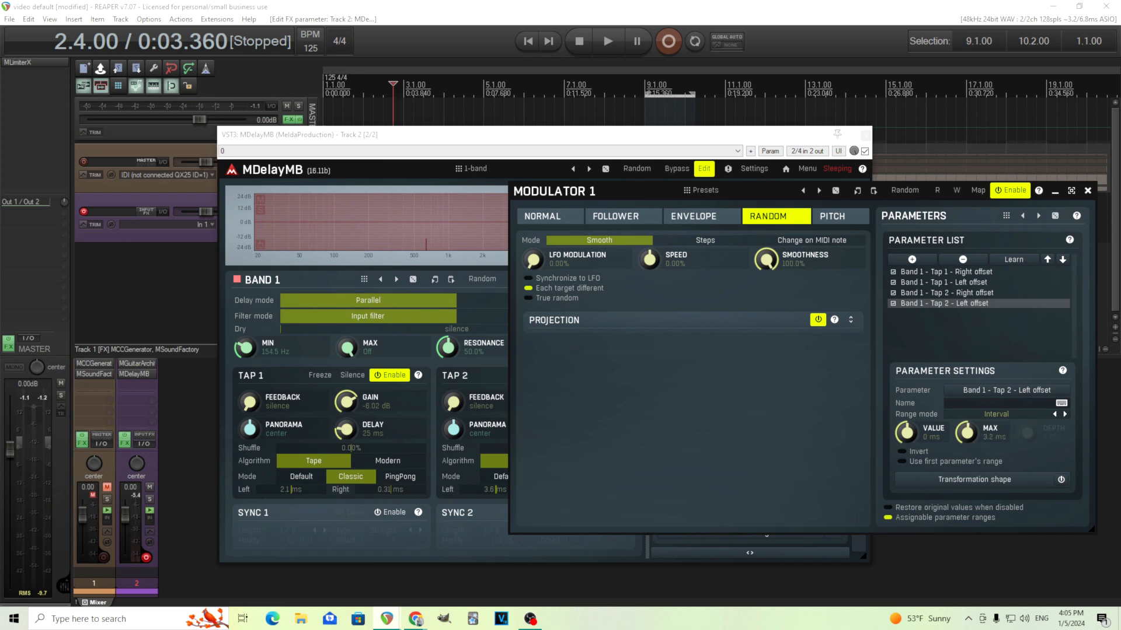
{"action": "left_click", "coordinate": [1089, 192]}
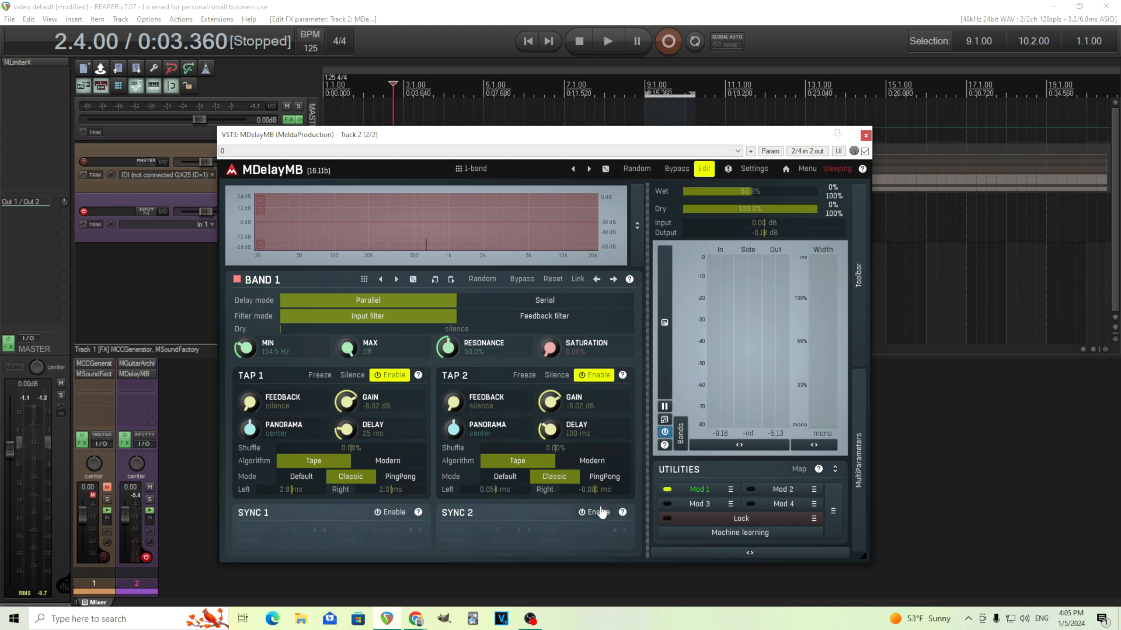
{"action": "left_click", "coordinate": [694, 490]}
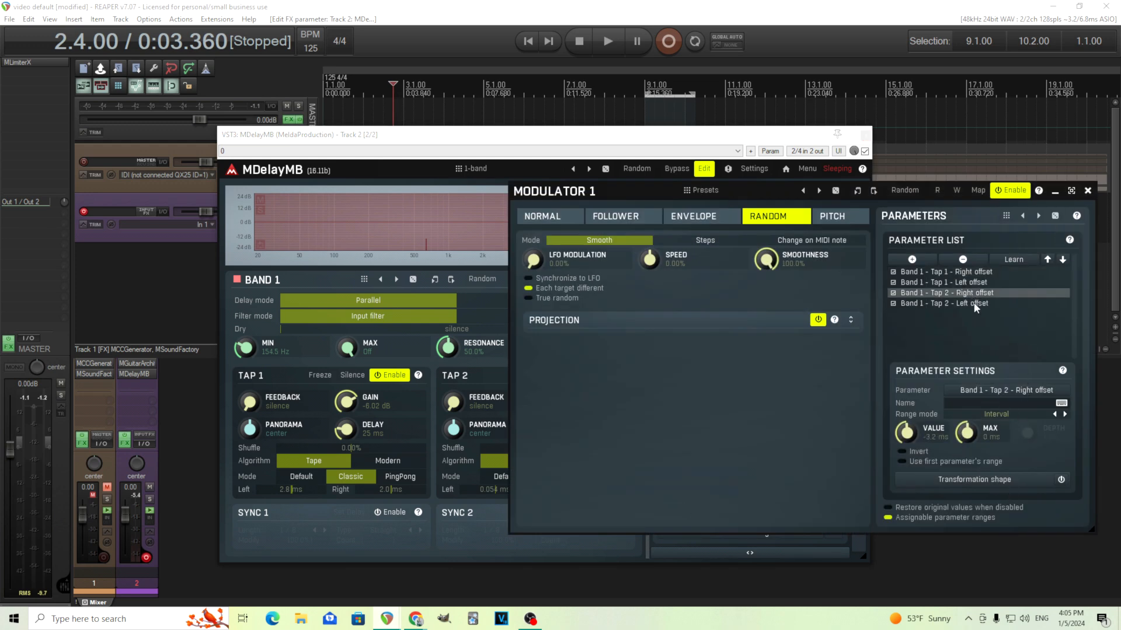
{"action": "left_click", "coordinate": [1087, 191]}
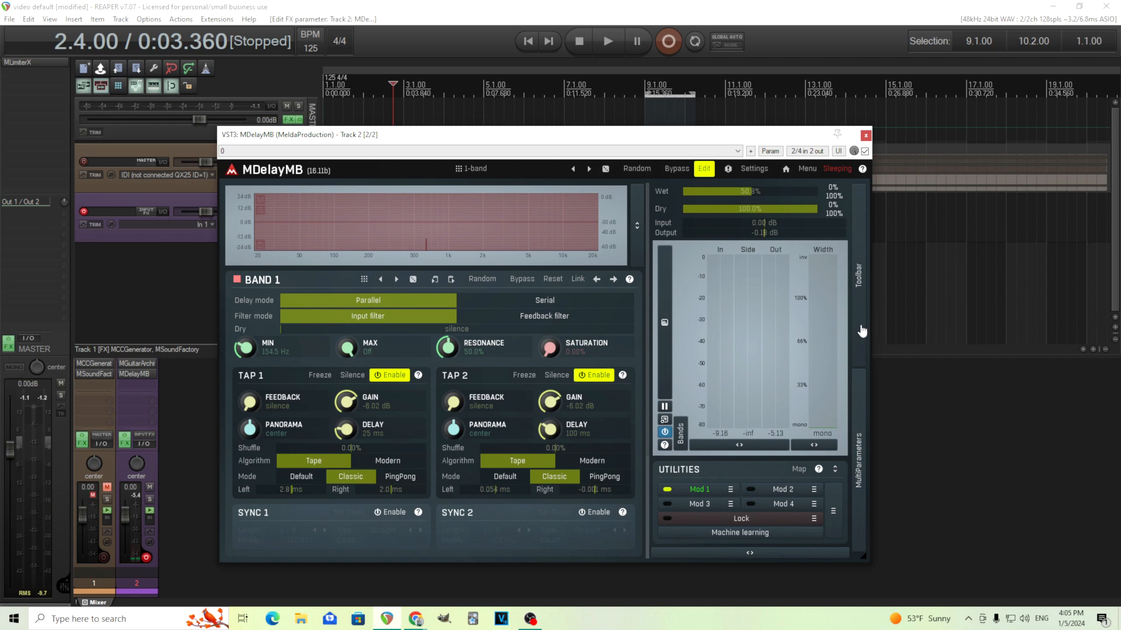
Show the MultiParameters and place the Modulator 1 window so its parameter settings and the MultiParameters are both visible.
{"action": "left_click", "coordinate": [860, 447]}
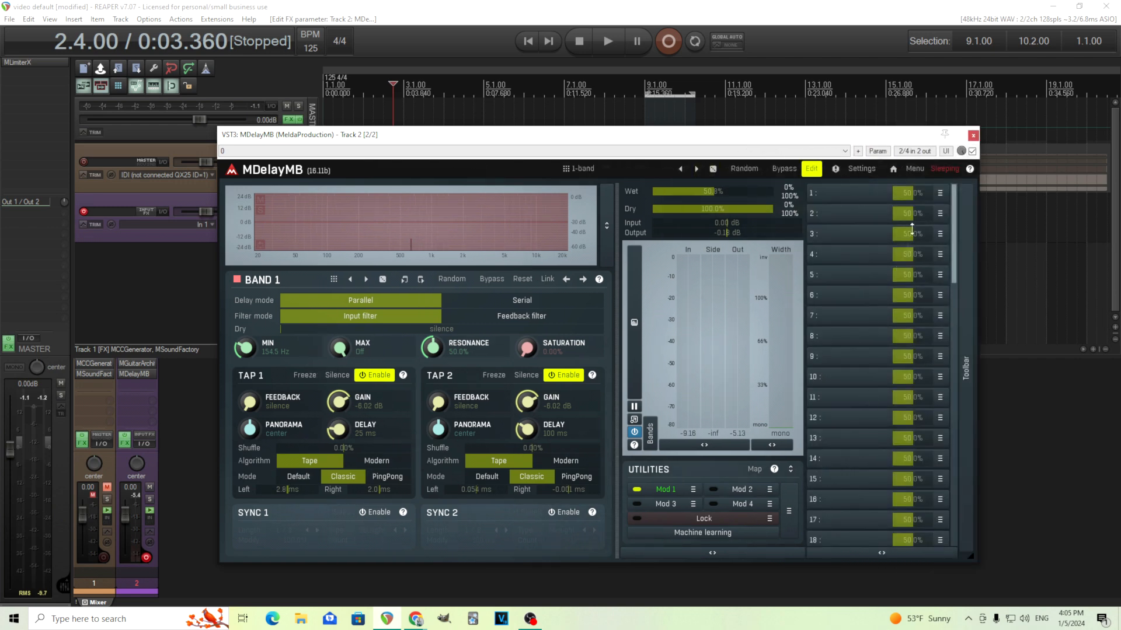
{"action": "left_click", "coordinate": [666, 490]}
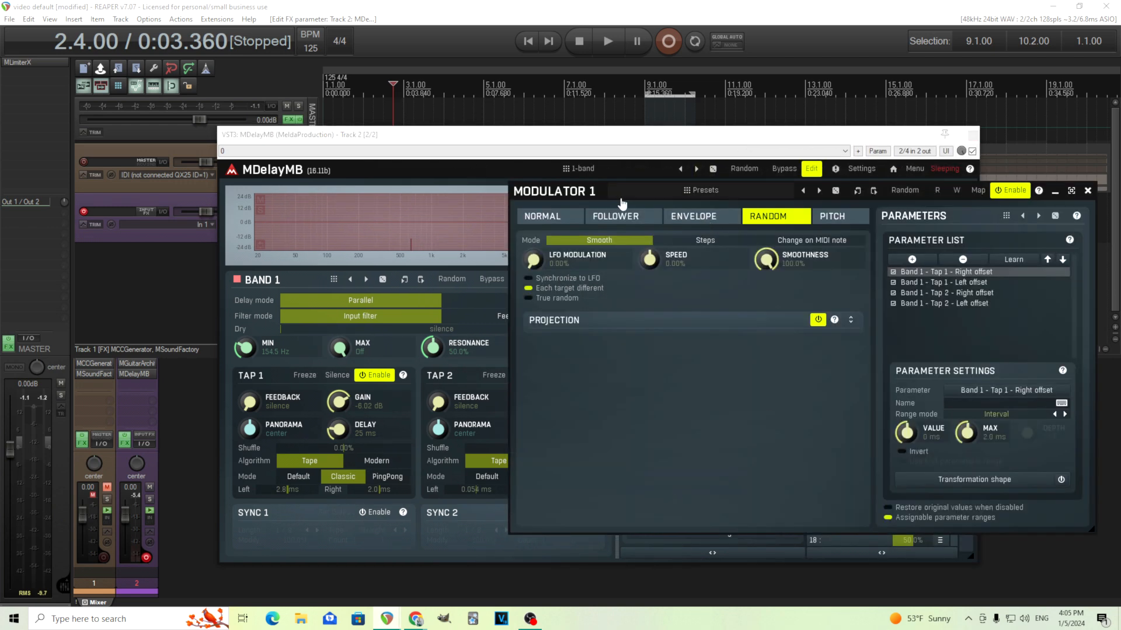
{"action": "left_click_drag", "start_coordinate": [583, 193], "coordinate": [221, 194]}
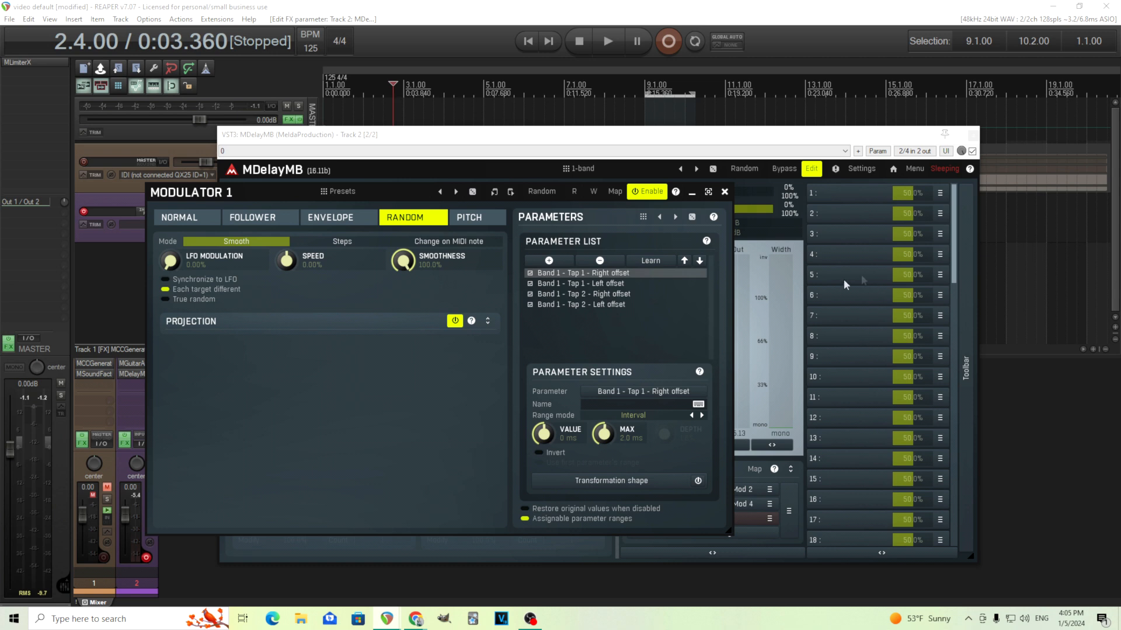
Turn off Assignable parameter ranges in Modulator 1 and try to have MultiParameter 1 learn the Tap 1 Right offset's maximum.
{"action": "left_click", "coordinate": [594, 520]}
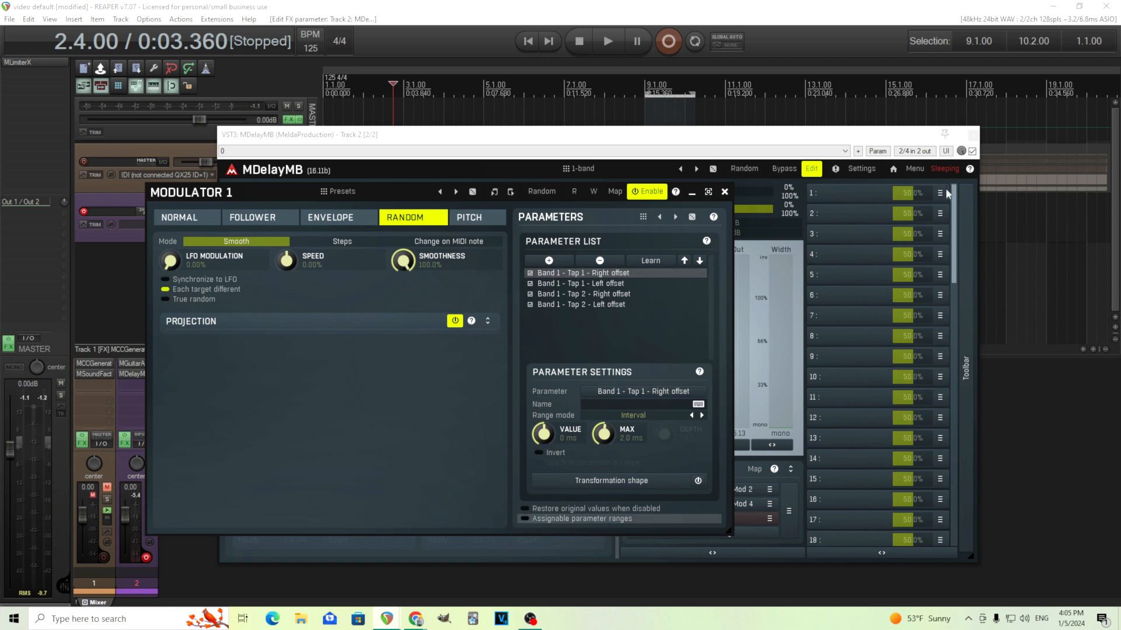
{"action": "left_click", "coordinate": [941, 194]}
{"action": "left_click", "coordinate": [995, 244]}
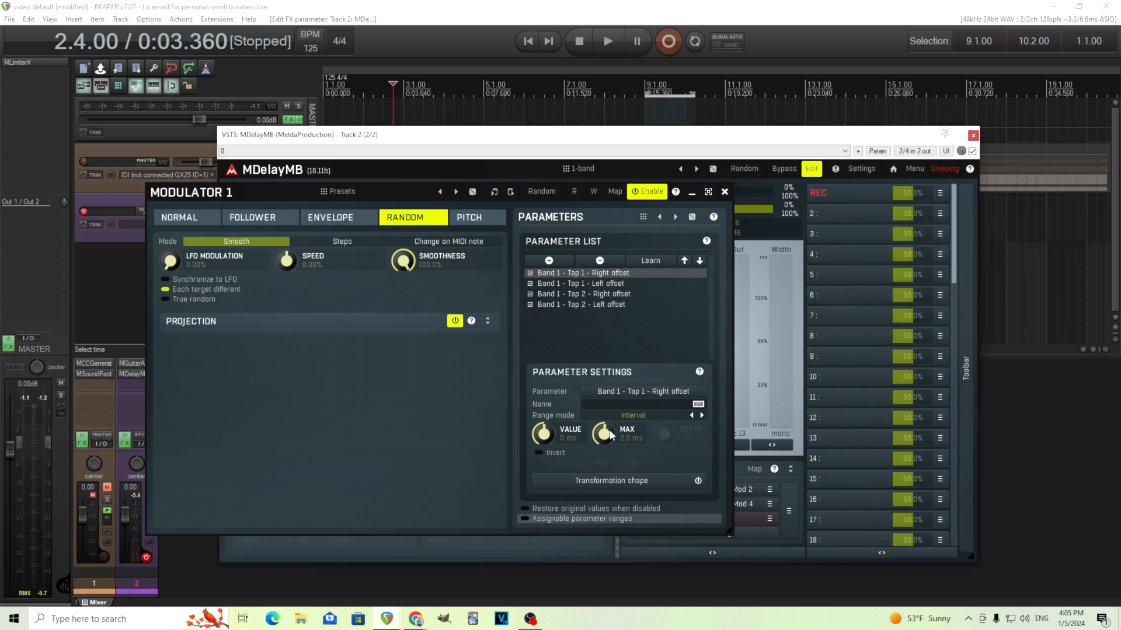
{"action": "left_click_drag", "start_coordinate": [603, 435], "coordinate": [603, 429]}
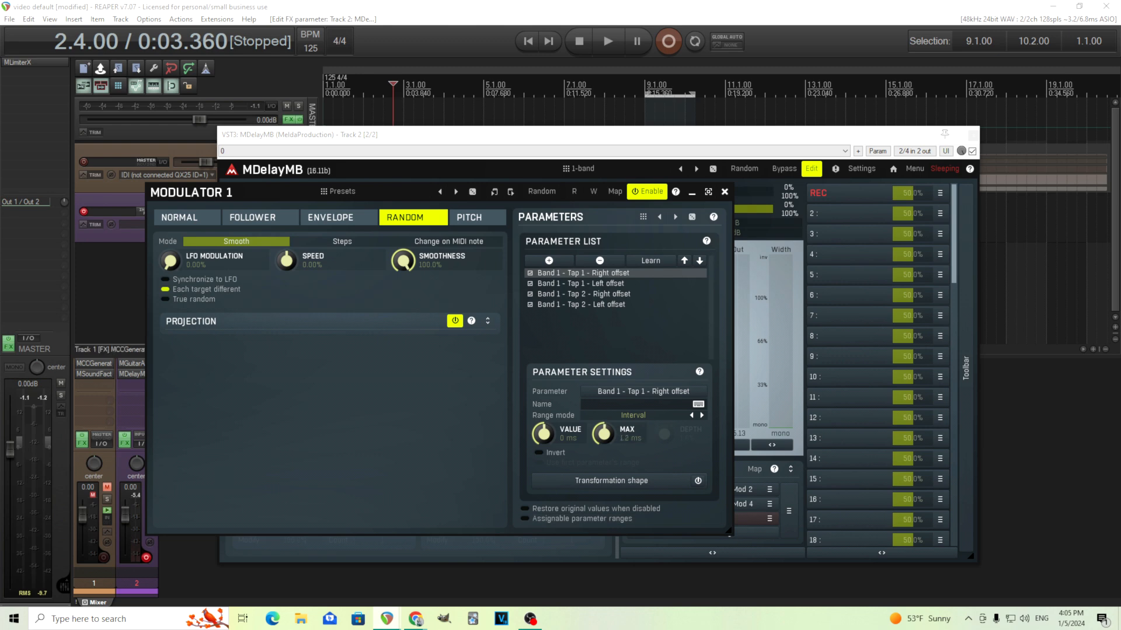
{"action": "left_click", "coordinate": [865, 197]}
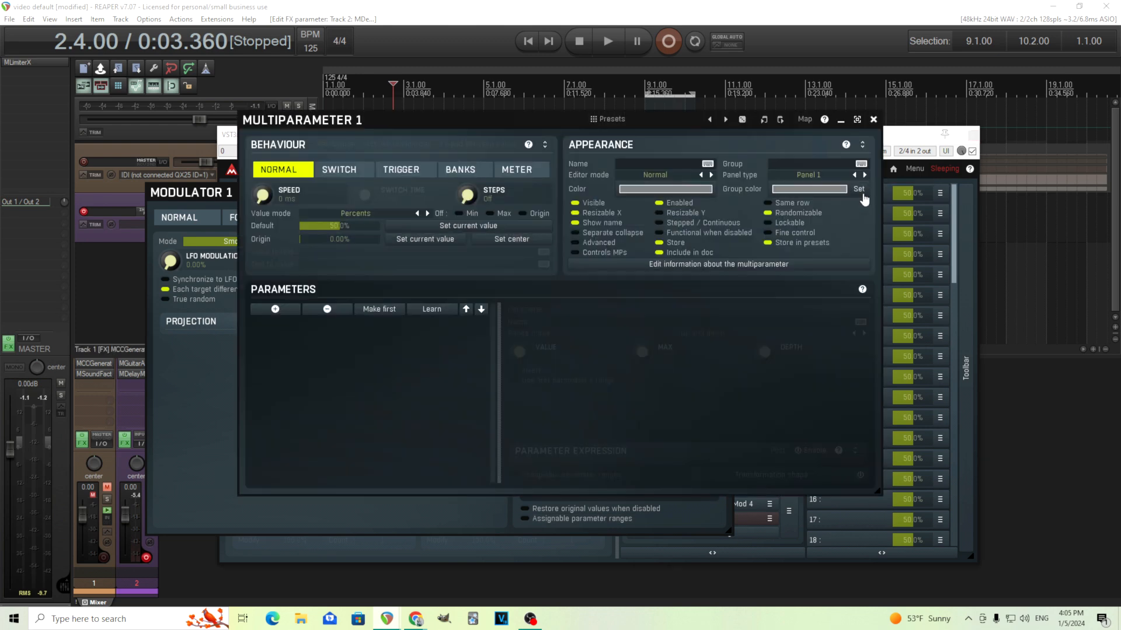
{"action": "left_click", "coordinate": [874, 119]}
Turn on Assignable parameter ranges and have MultiParameter 1 learn the Max values of all four Tap 1 and Tap 2 offsets.
{"action": "left_click", "coordinate": [550, 518]}
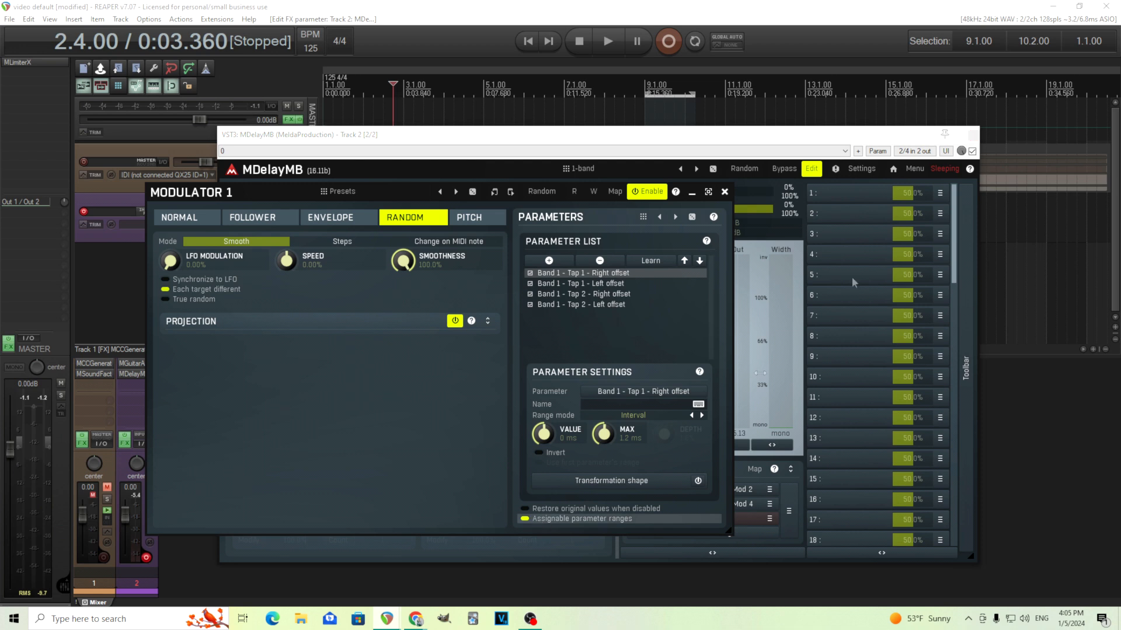
{"action": "left_click", "coordinate": [939, 193]}
{"action": "left_click", "coordinate": [976, 243]}
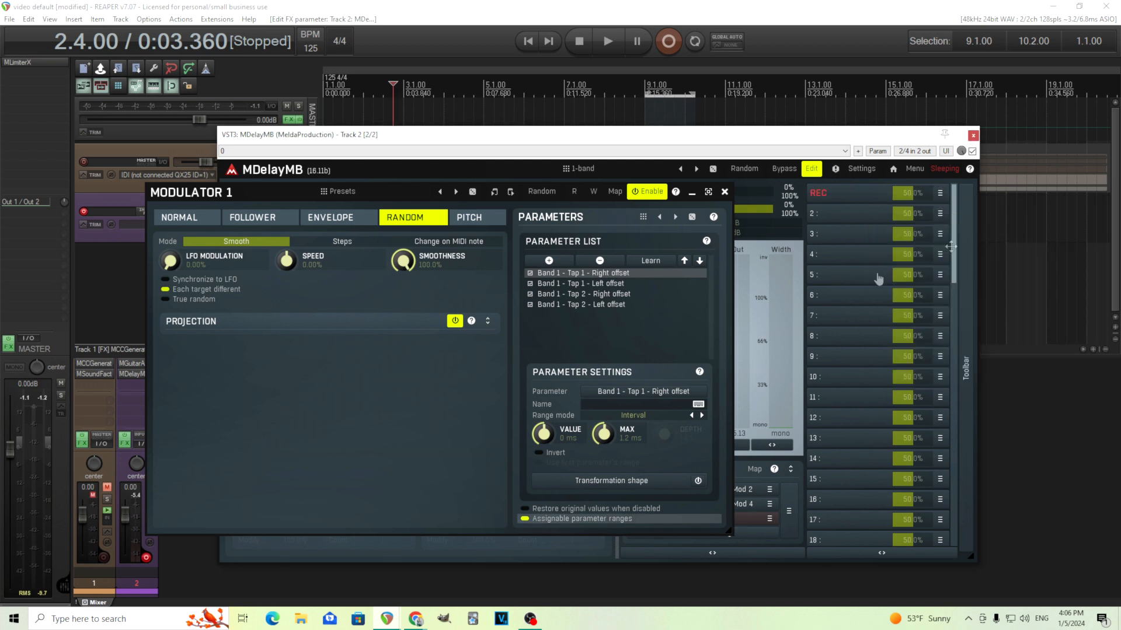
{"action": "left_click_drag", "start_coordinate": [601, 428], "coordinate": [606, 419]}
{"action": "left_click", "coordinate": [624, 285]}
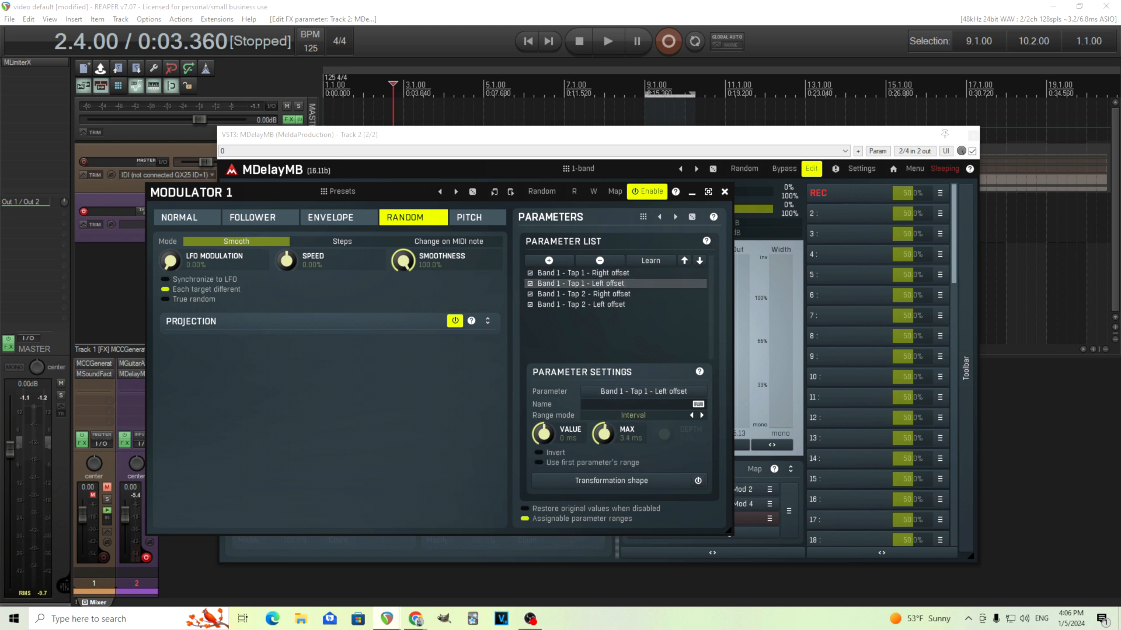
{"action": "left_click", "coordinate": [618, 293]}
{"action": "left_click_drag", "start_coordinate": [609, 433], "coordinate": [610, 433]}
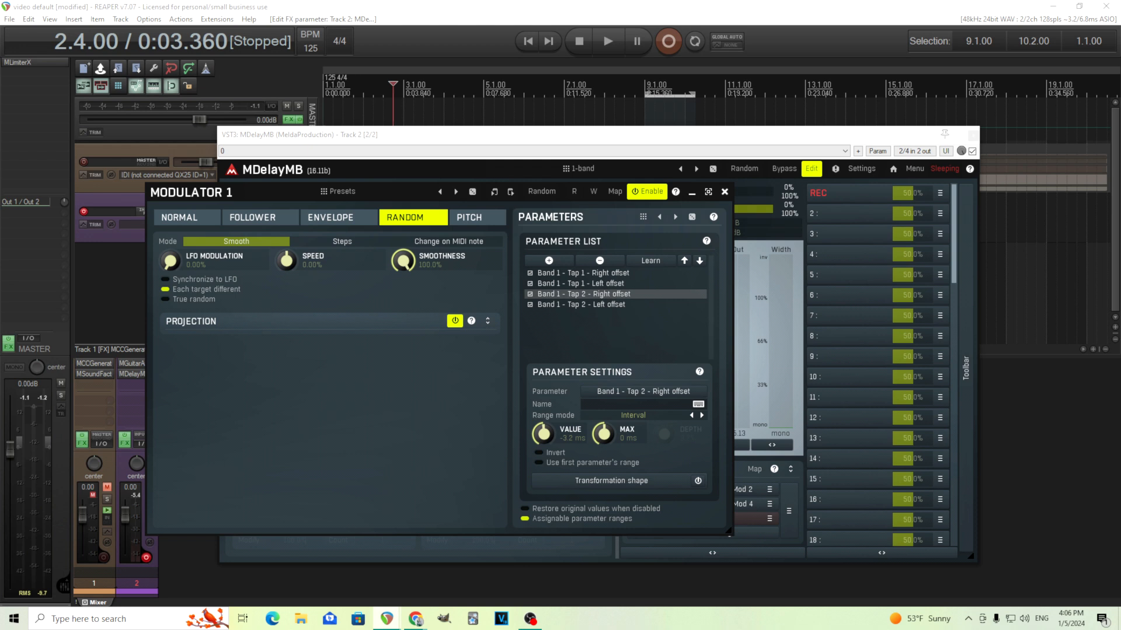
{"action": "left_click", "coordinate": [620, 305]}
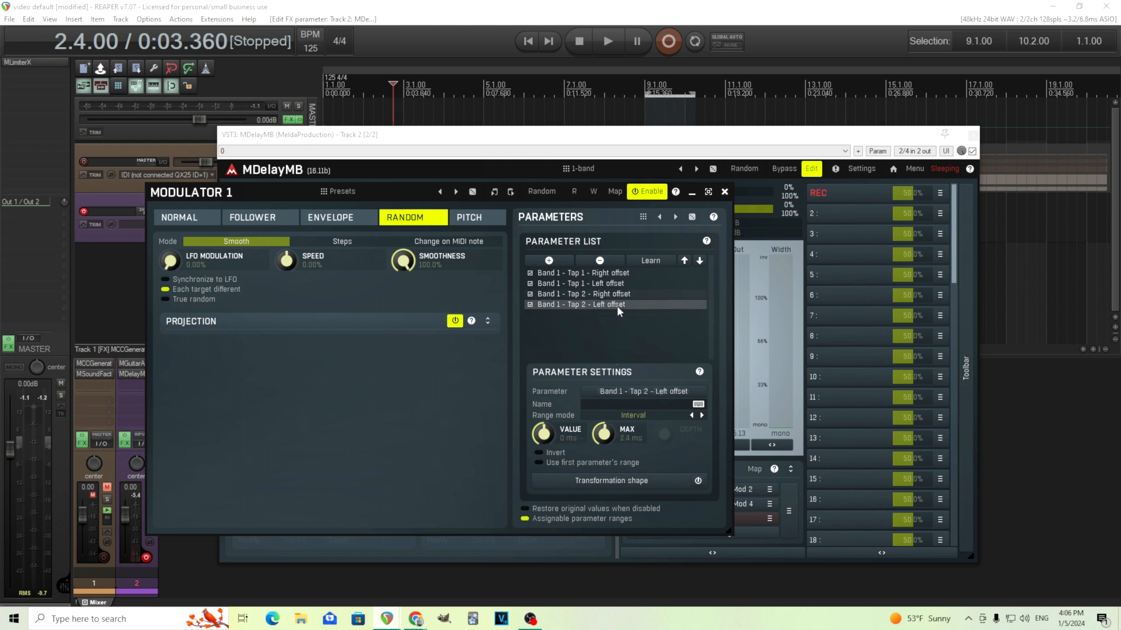
{"action": "left_click_drag", "start_coordinate": [604, 433], "coordinate": [604, 433]}
{"action": "left_click", "coordinate": [851, 193]}
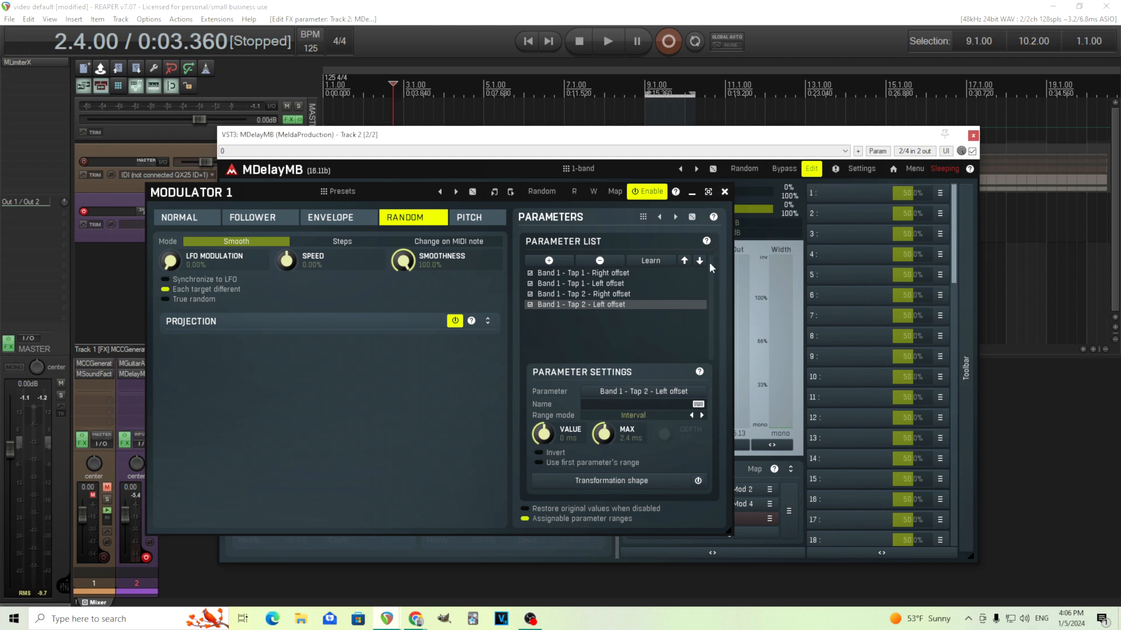
Check the ranges of Tap 2's Right offset and Tap 1's Left and Right offsets, and close Modulator 1.
{"action": "left_click", "coordinate": [618, 295]}
{"action": "left_click", "coordinate": [613, 283]}
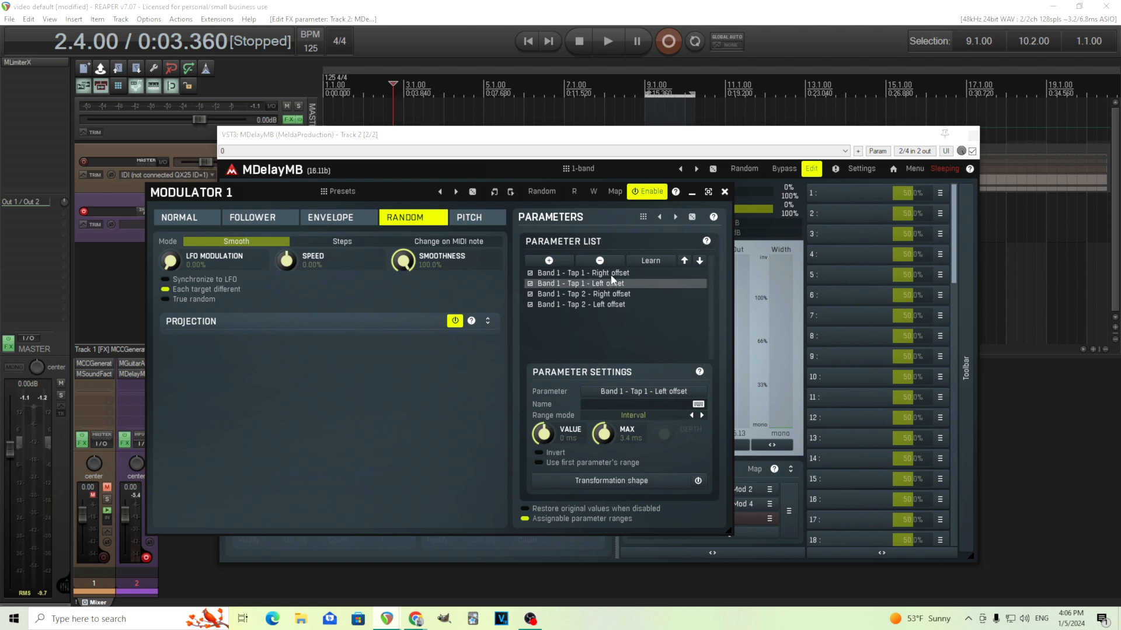
{"action": "left_click", "coordinate": [611, 274]}
{"action": "left_click", "coordinate": [725, 192]}
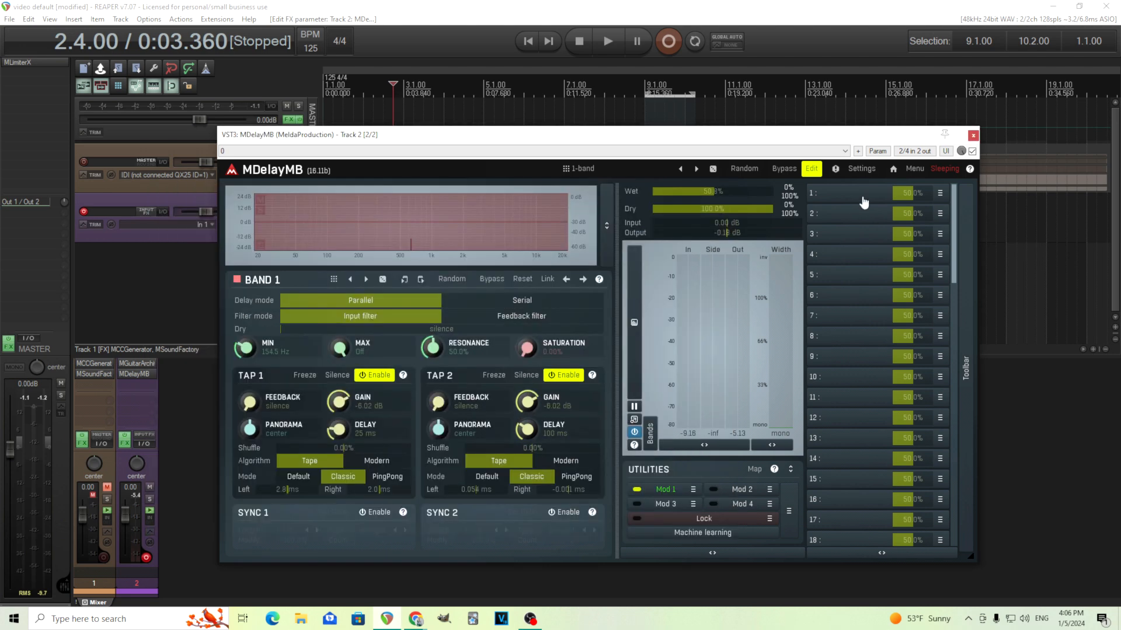
Set the range of Mod 1 Parameter 1 MaxValue in MultiParameter 1 to 0 through 5 ms.
{"action": "left_click", "coordinate": [861, 193]}
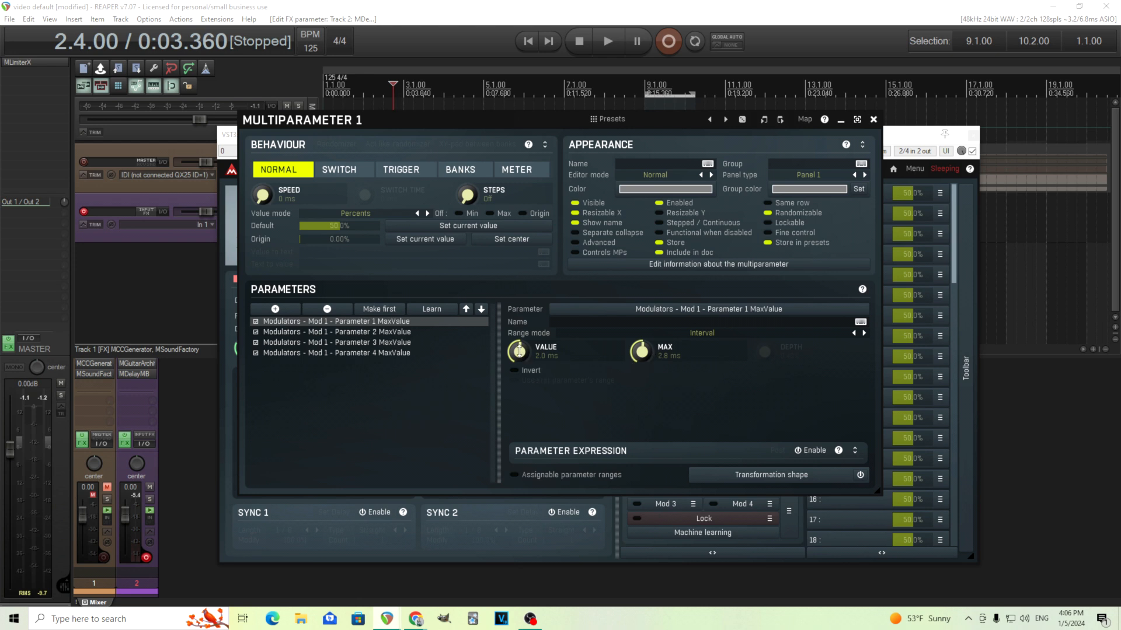
{"action": "double_click", "coordinate": [519, 352]}
{"action": "left_click", "coordinate": [534, 474]}
{"action": "left_click", "coordinate": [543, 497]}
{"action": "double_click", "coordinate": [639, 349]}
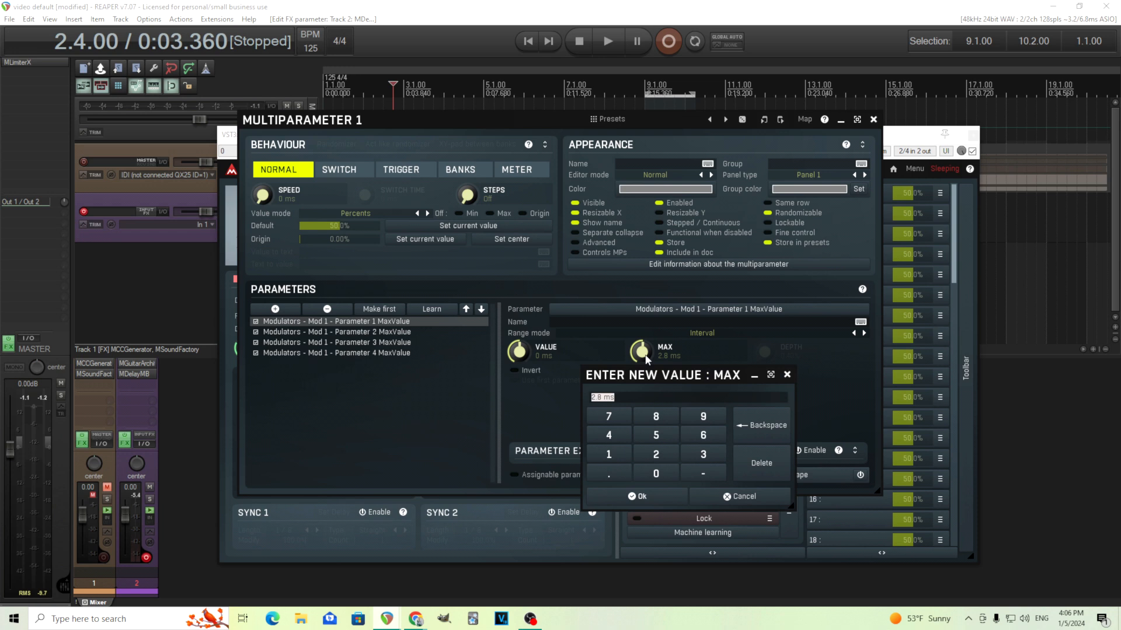
{"action": "left_click", "coordinate": [611, 434]}
{"action": "left_click", "coordinate": [753, 435]}
{"action": "left_click", "coordinate": [671, 438]}
{"action": "left_click", "coordinate": [648, 496]}
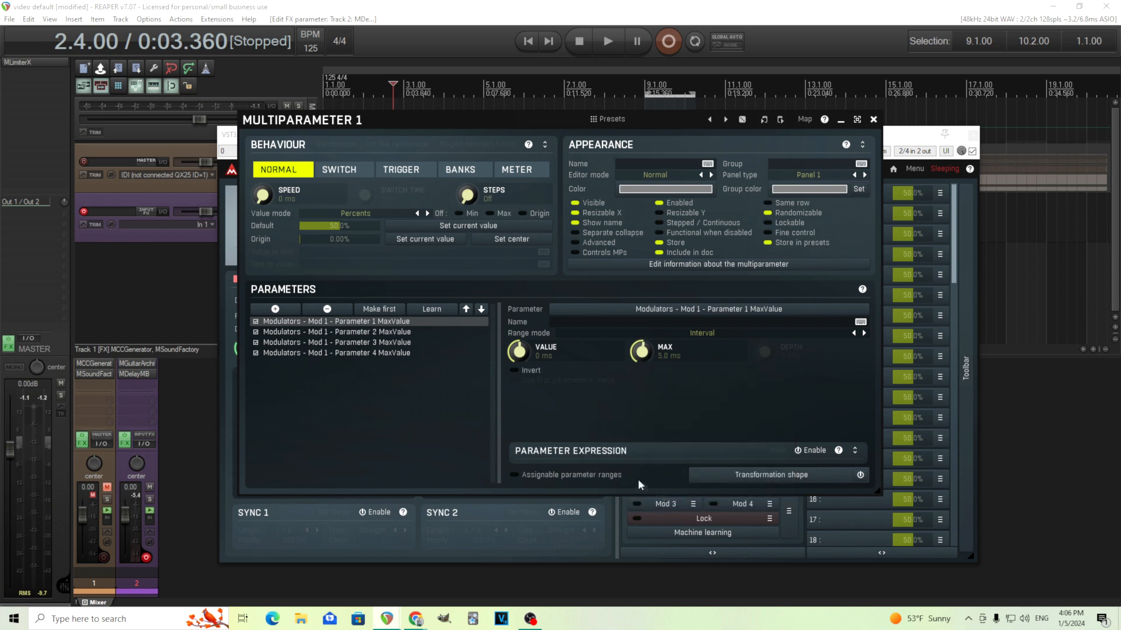
Make Mod 1 Parameters 2, 3 and 4 use the first parameter's range and name MultiParameter 1 "Mod amount".
{"action": "left_click", "coordinate": [407, 332]}
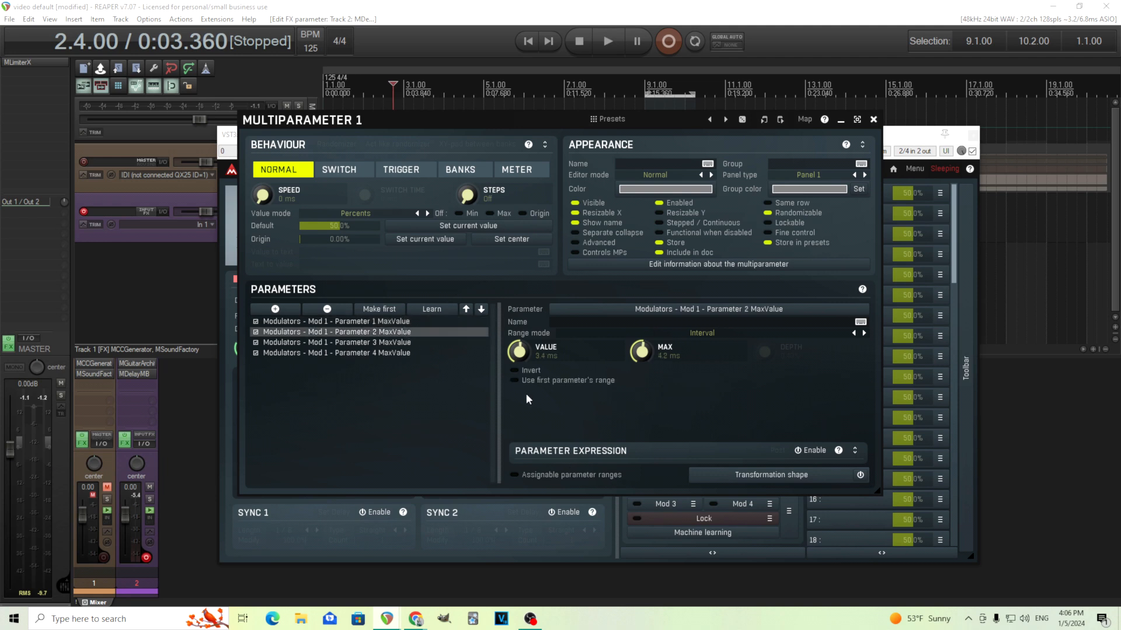
{"action": "left_click", "coordinate": [530, 380]}
{"action": "left_click", "coordinate": [430, 343]}
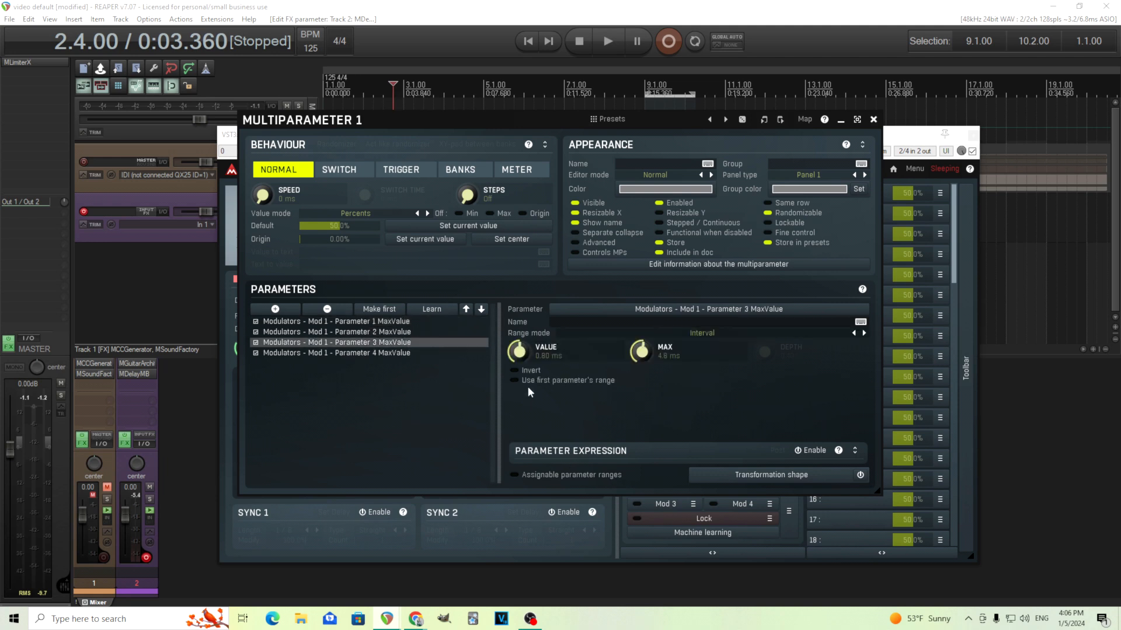
{"action": "left_click", "coordinate": [430, 354]}
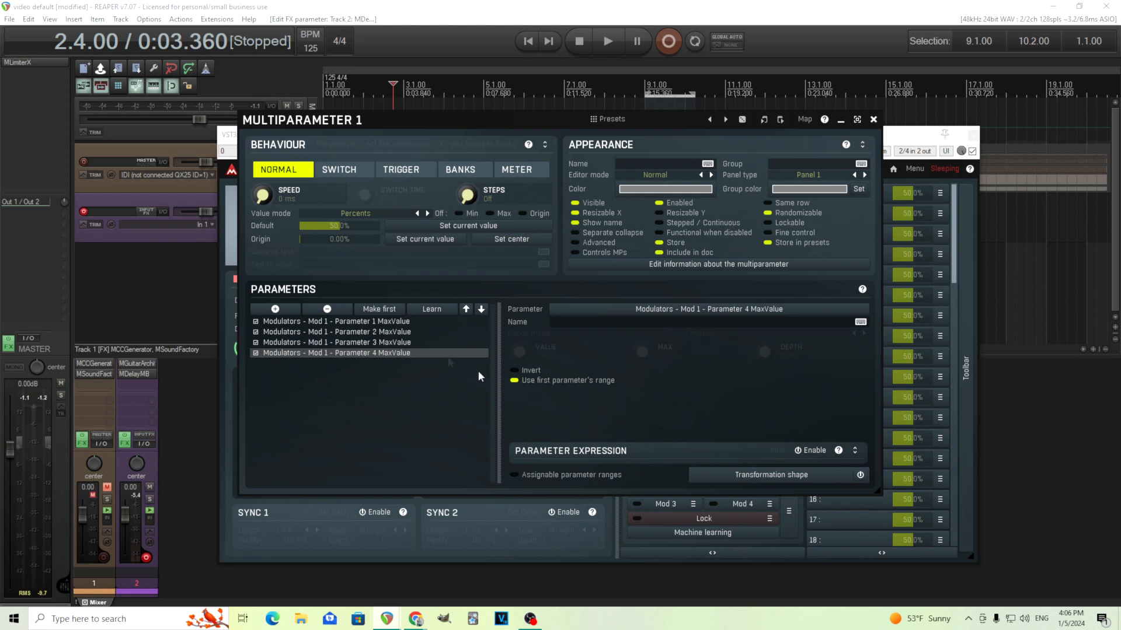
{"action": "left_click", "coordinate": [419, 322]}
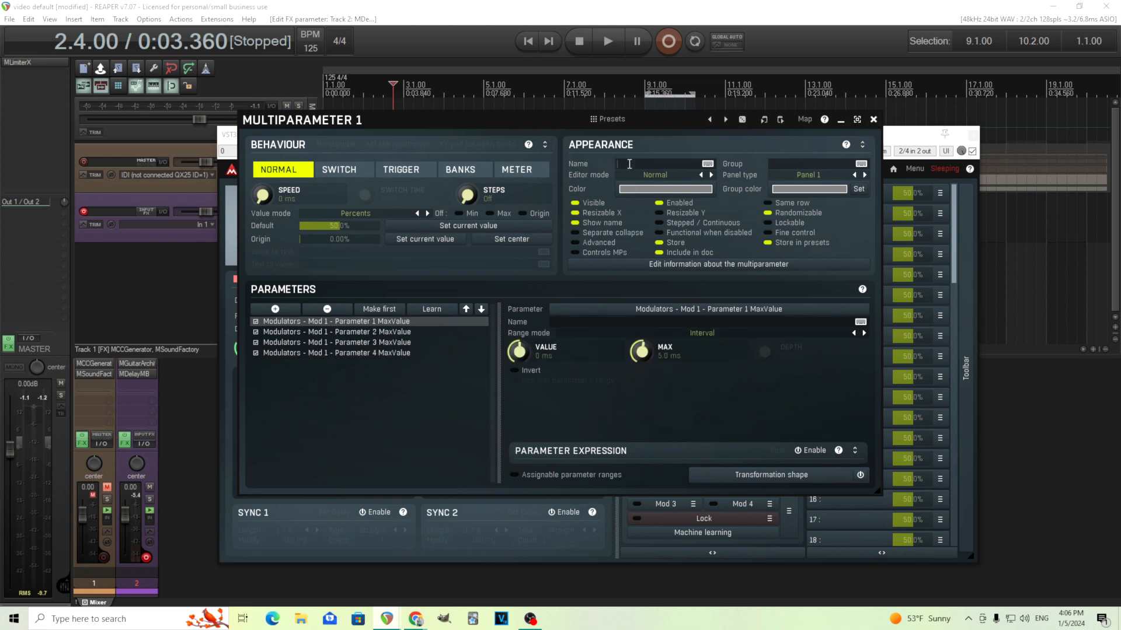
{"action": "type", "text": "mount"}
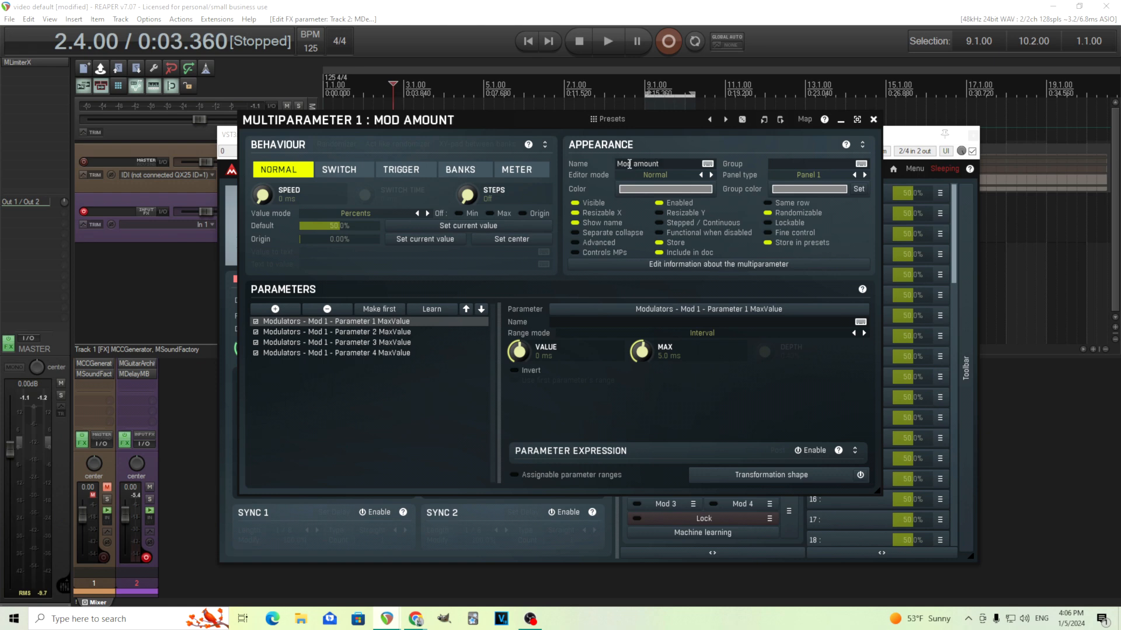
{"action": "left_click", "coordinate": [874, 120]}
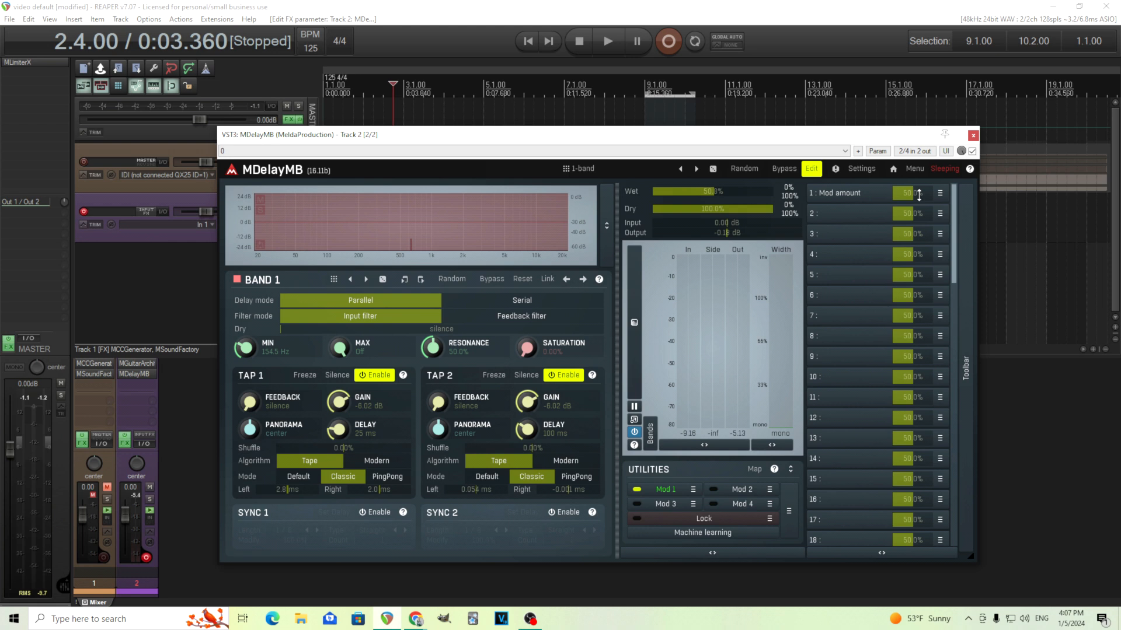
Audition the guitar with the Mod amount at high and low settings, and reset it to 50%.
{"action": "left_click_drag", "start_coordinate": [912, 193], "coordinate": [933, 195]}
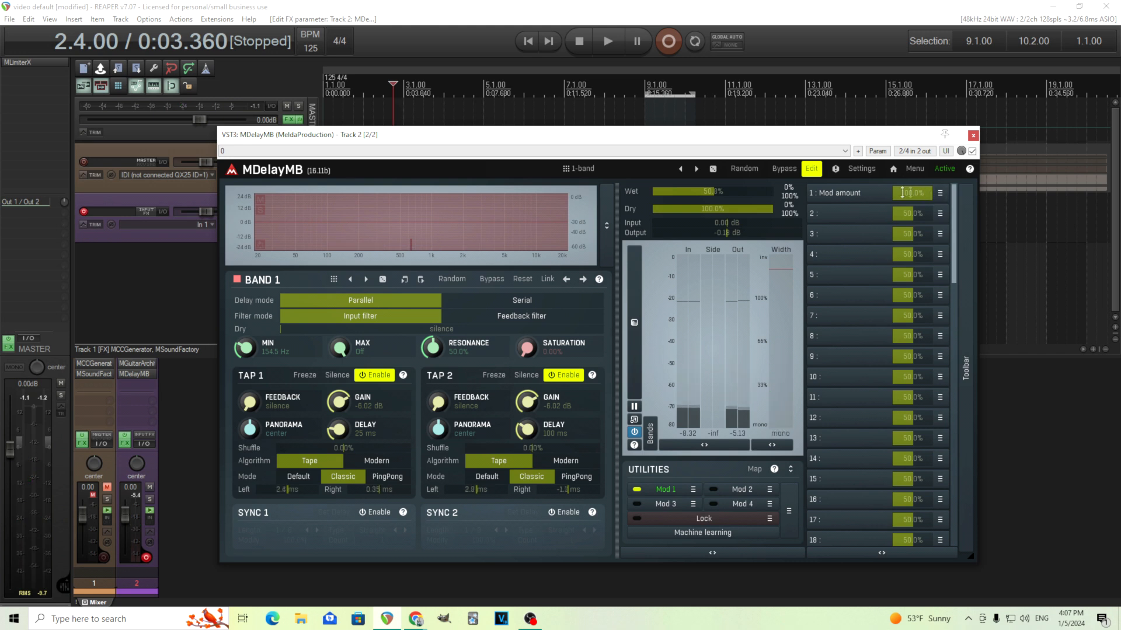
{"action": "left_click_drag", "start_coordinate": [902, 193], "coordinate": [903, 213]}
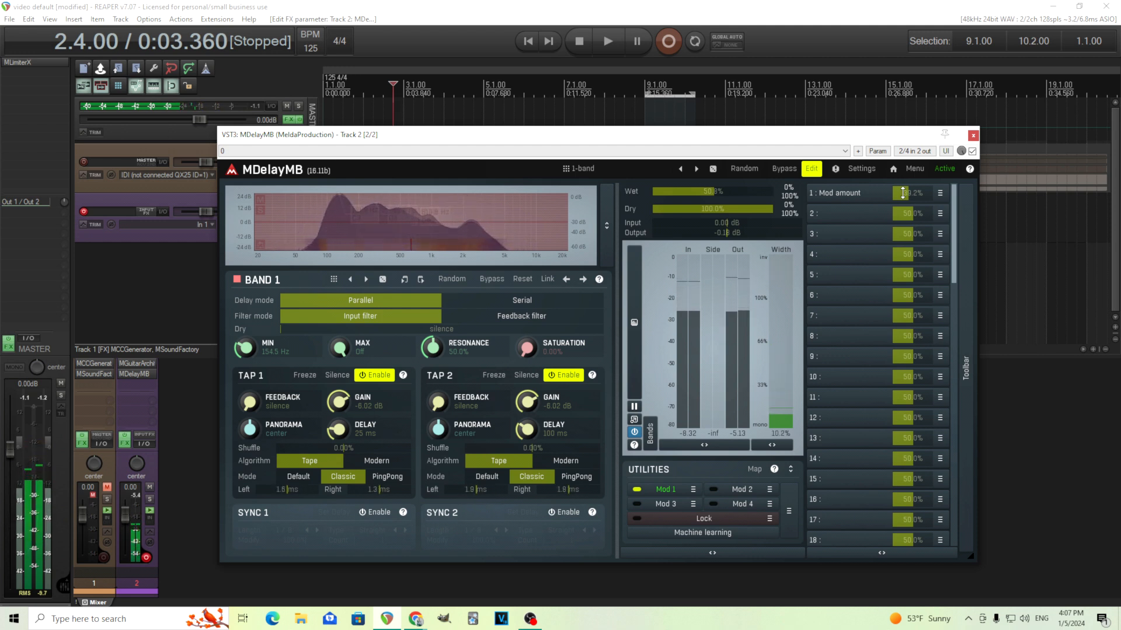
{"action": "left_click", "coordinate": [902, 193], "text": "ctrl"}
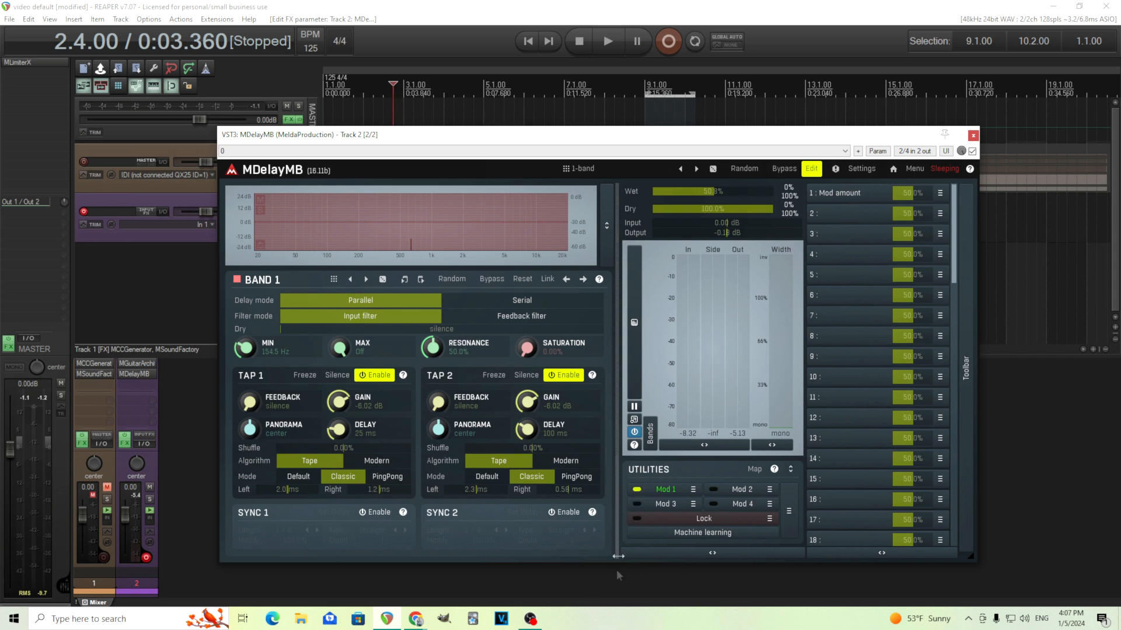
Remove Tap 2's Right and Left offsets from Modulator 1's parameter list and close the modulator.
{"action": "left_click", "coordinate": [667, 492]}
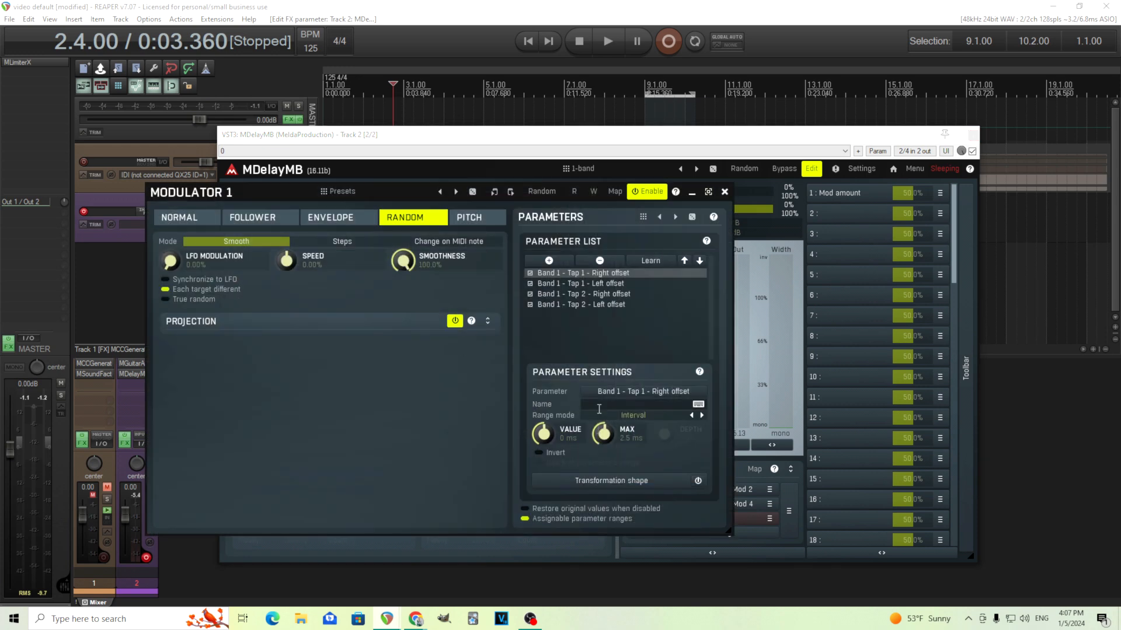
{"action": "left_click", "coordinate": [587, 295]}
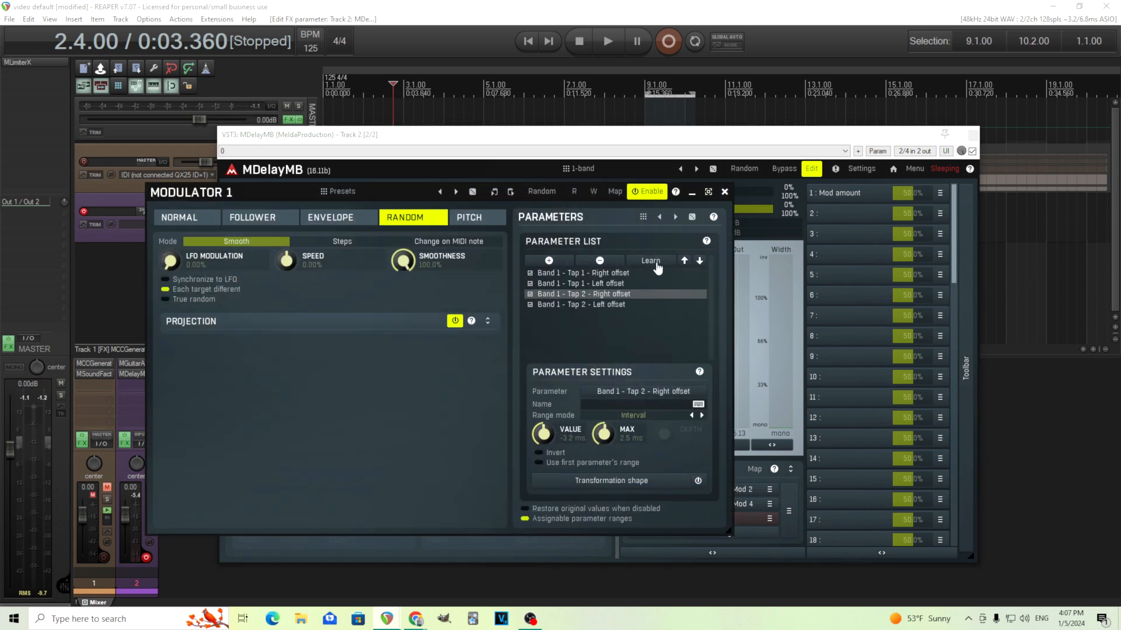
{"action": "left_click", "coordinate": [601, 261]}
{"action": "left_click", "coordinate": [601, 260]}
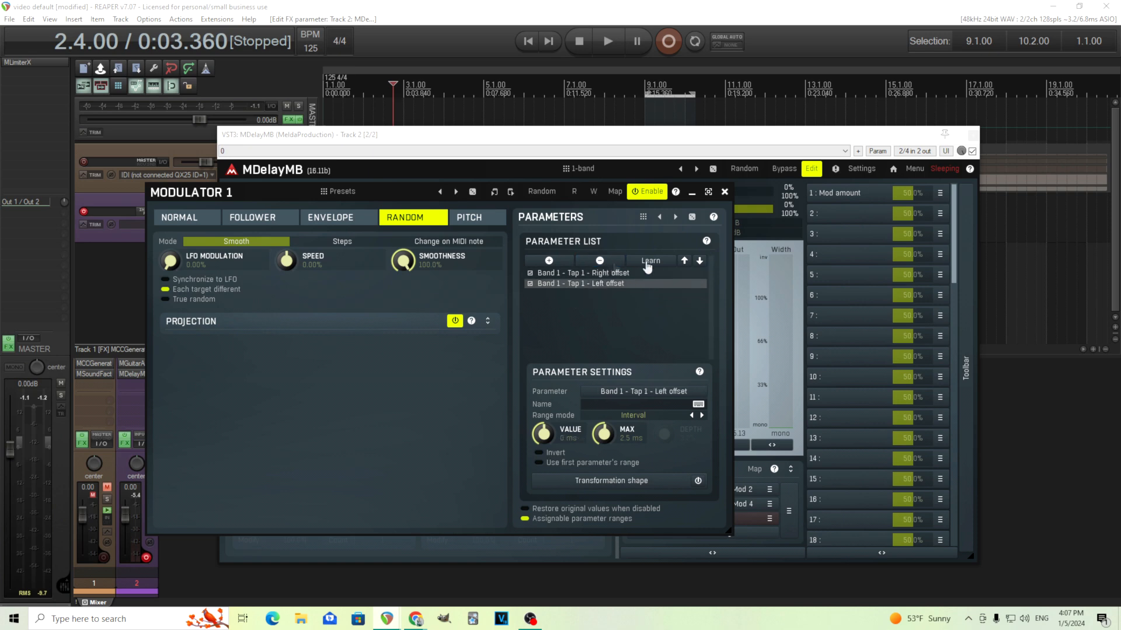
{"action": "left_click", "coordinate": [724, 192]}
Switch Band 1 to Serial, set Tap 2 to Default mode with 300 ms delay and about -9.58 dB feedback, and raise the Mod amount.
{"action": "left_click", "coordinate": [523, 300]}
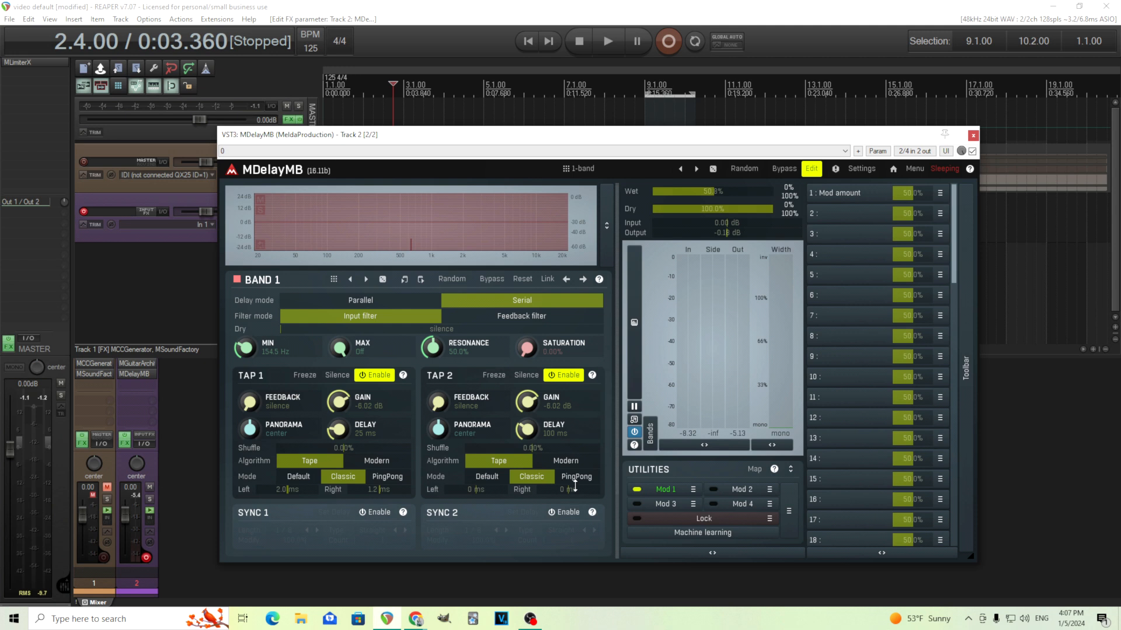
{"action": "left_click", "coordinate": [501, 477]}
{"action": "left_click_drag", "start_coordinate": [450, 404], "coordinate": [448, 396]}
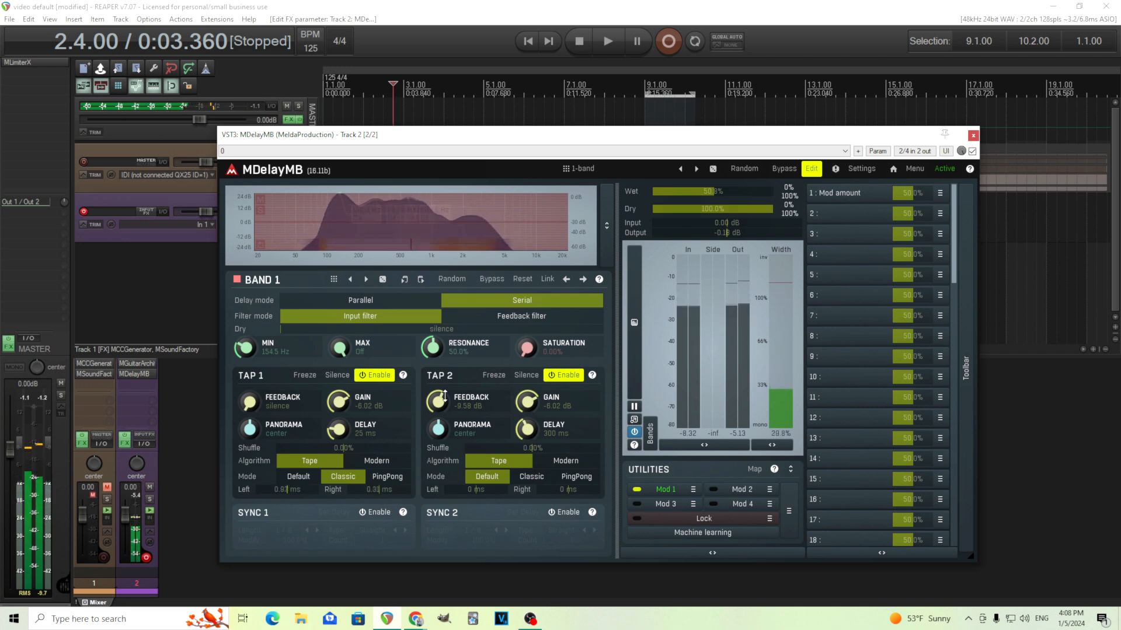
{"action": "left_click_drag", "start_coordinate": [927, 187], "coordinate": [926, 173]}
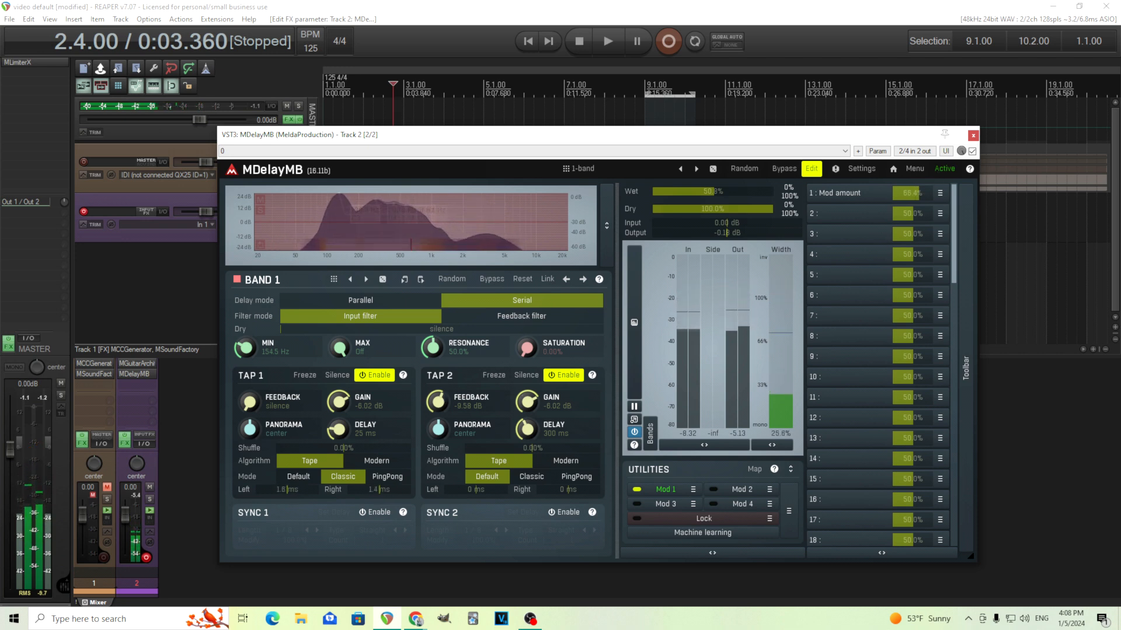
Enable tempo sync for Tap 2, lower its feedback and close the MDelayMB window.
{"action": "left_click", "coordinate": [563, 512]}
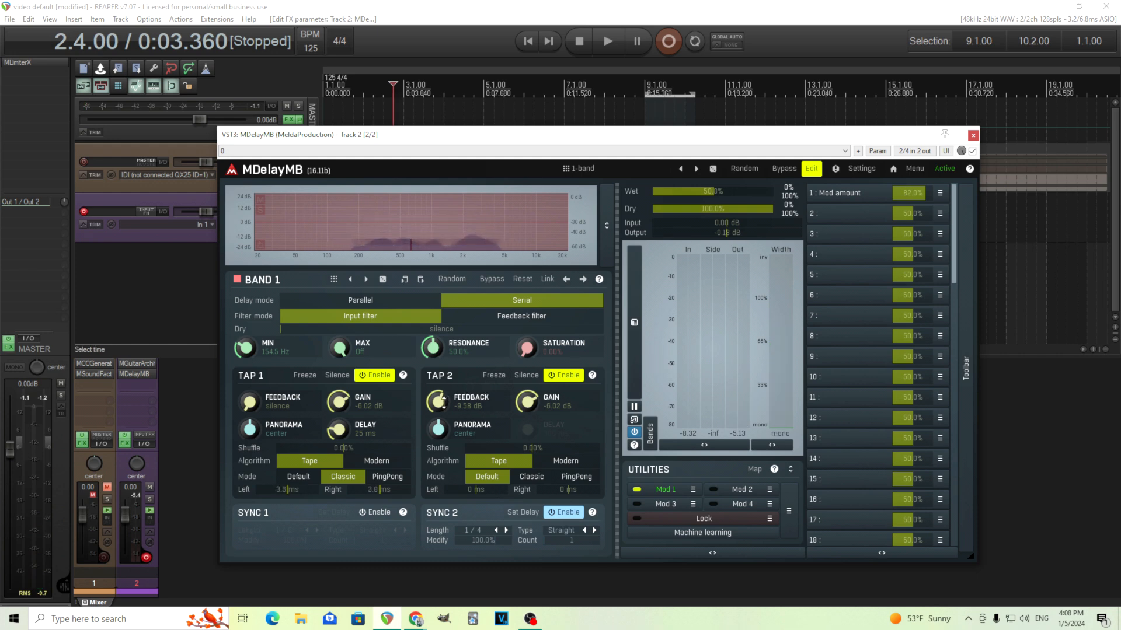
{"action": "left_click_drag", "start_coordinate": [439, 402], "coordinate": [439, 416]}
{"action": "left_click", "coordinate": [973, 136]}
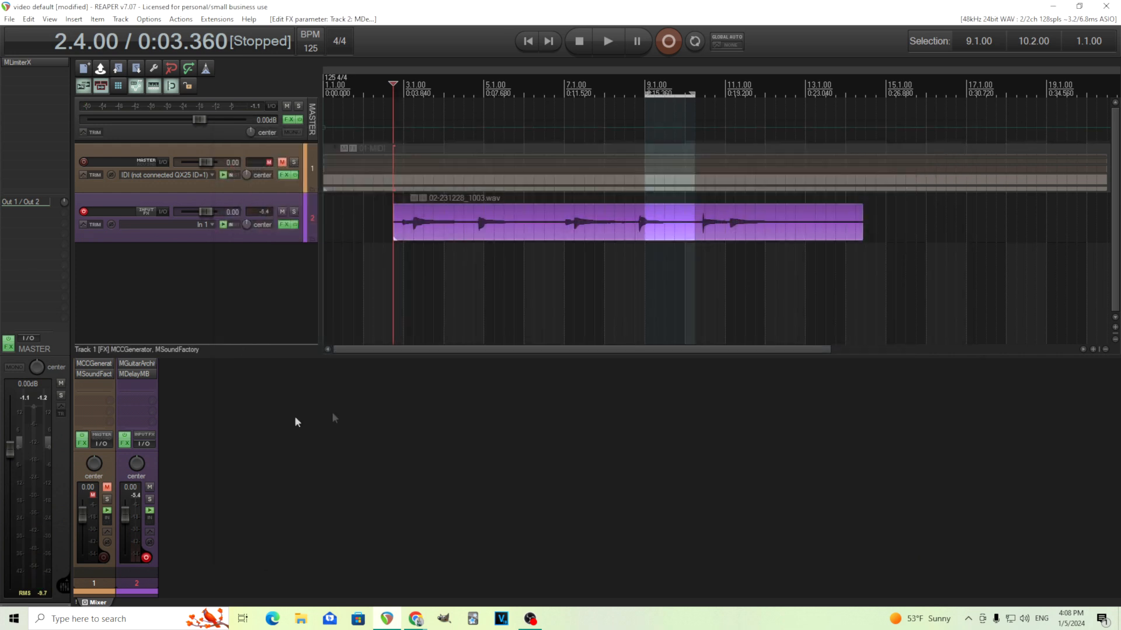
Open MGuitarArchitect on track 2 and examine the three parallel Delay devices inside the modular block above the Cabinet.
{"action": "left_click", "coordinate": [142, 363]}
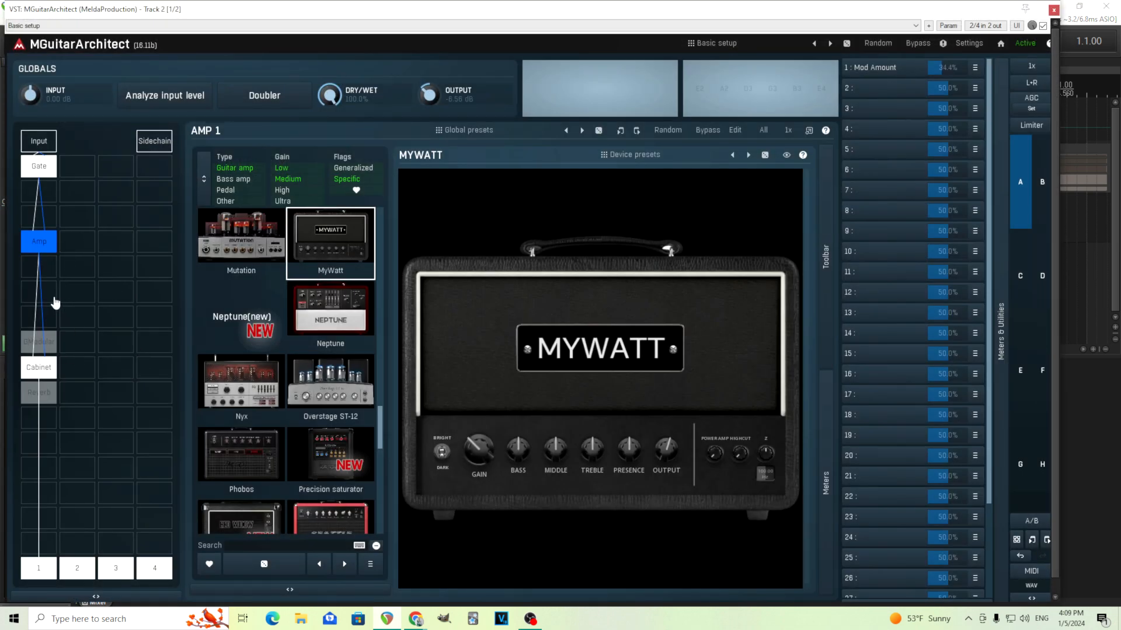
{"action": "left_click", "coordinate": [53, 343]}
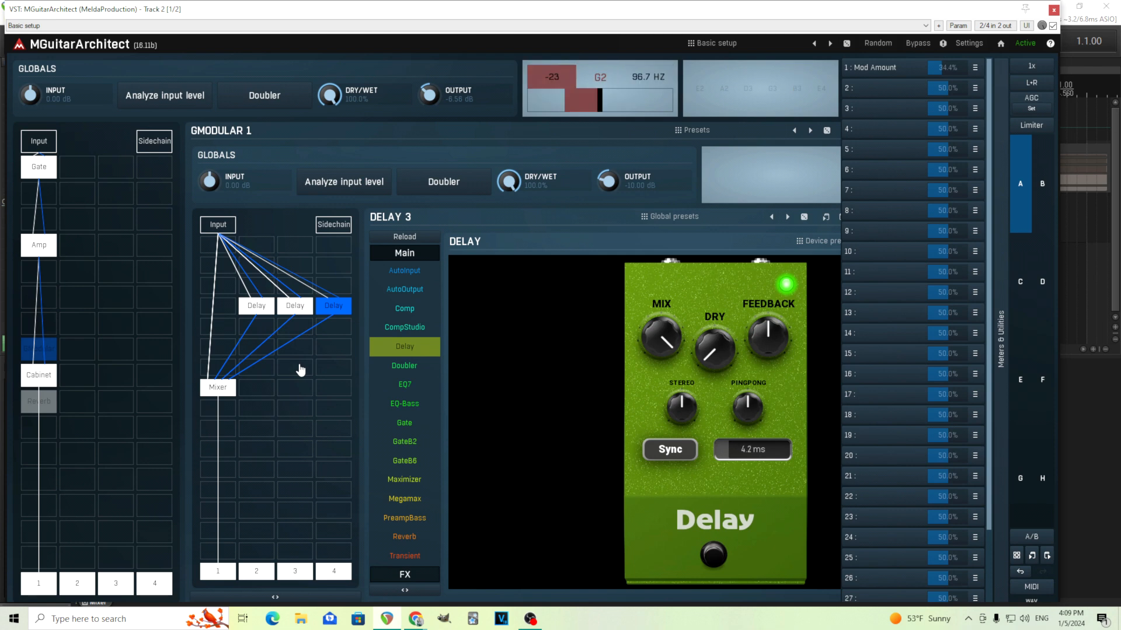
{"action": "left_click", "coordinate": [259, 307]}
{"action": "left_click", "coordinate": [294, 305]}
{"action": "left_click", "coordinate": [323, 311]}
{"action": "scroll", "coordinate": [955, 107], "scroll_direction": "down", "scroll_amount": 2}
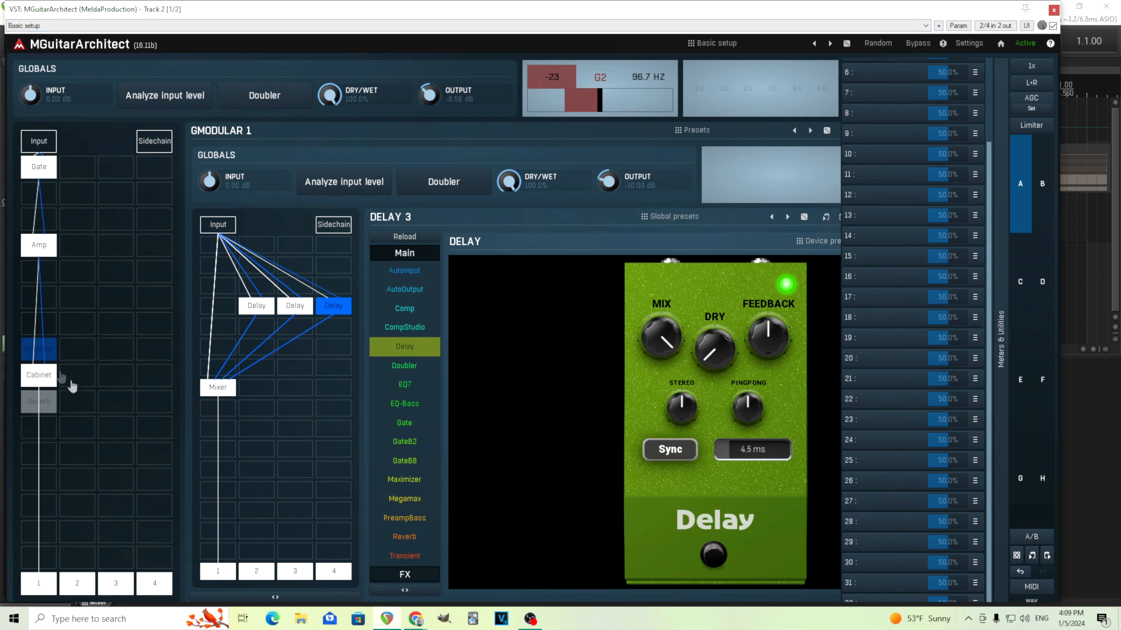
Re-enable the bypassed GModular block above the Cabinet and locate the Mod Amount multiparameter.
{"action": "double_click", "coordinate": [44, 360]}
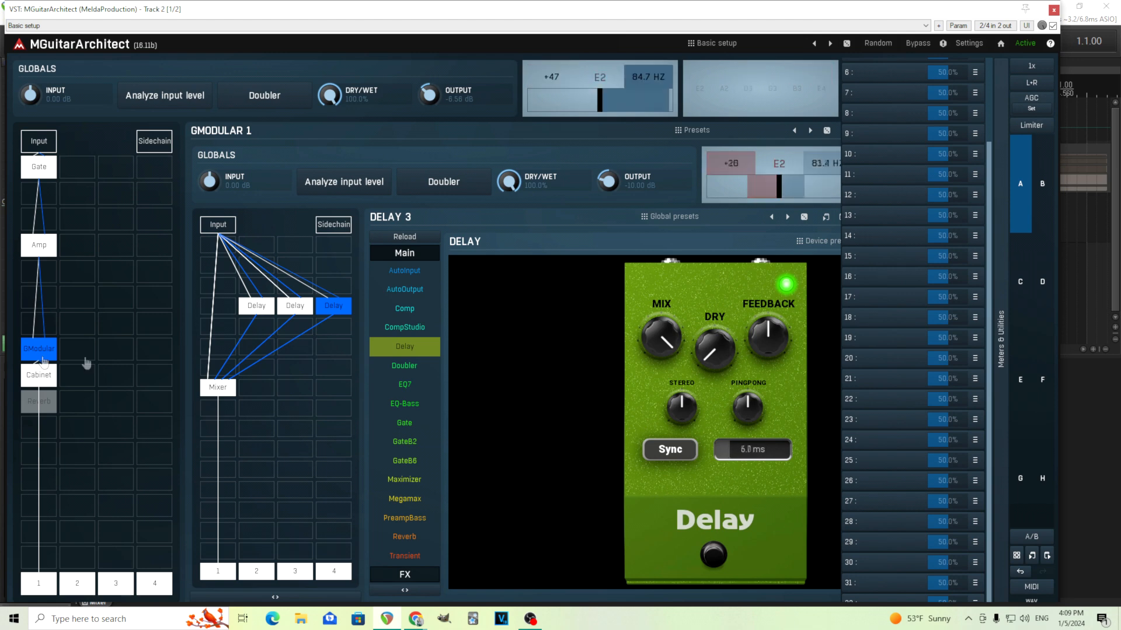
{"action": "scroll", "coordinate": [991, 170], "scroll_direction": "up", "scroll_amount": 3}
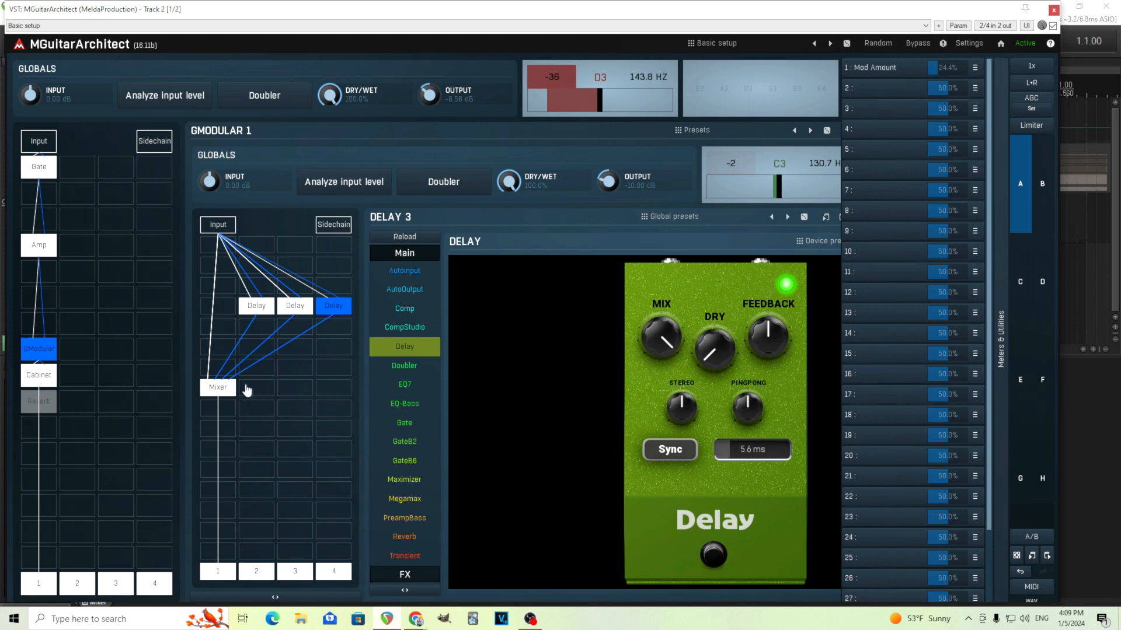
Examine the delay settings of the three parallel Delay devices and the Mixer's input panning, and close the MGuitarArchitect window.
{"action": "left_click", "coordinate": [255, 308]}
{"action": "left_click", "coordinate": [291, 308]}
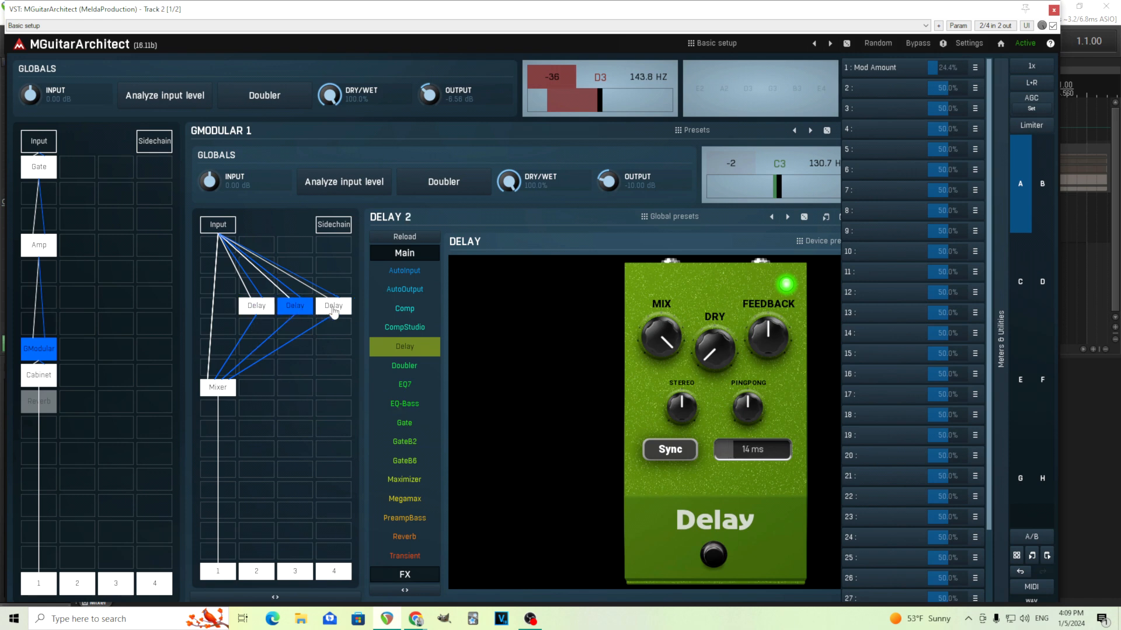
{"action": "left_click", "coordinate": [334, 309]}
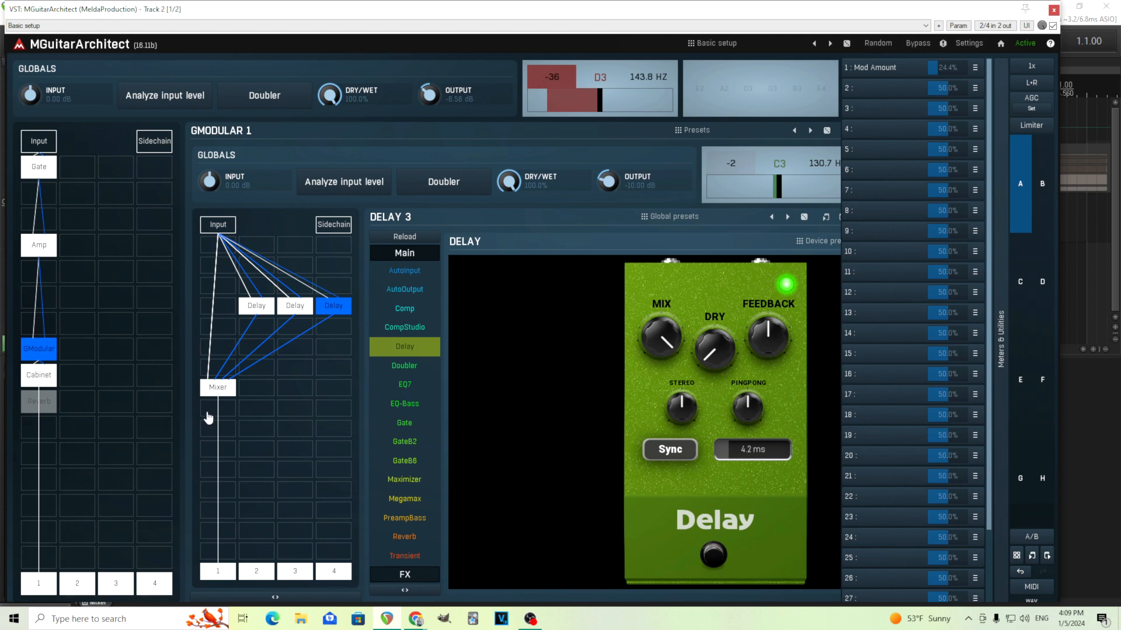
{"action": "left_click", "coordinate": [218, 389]}
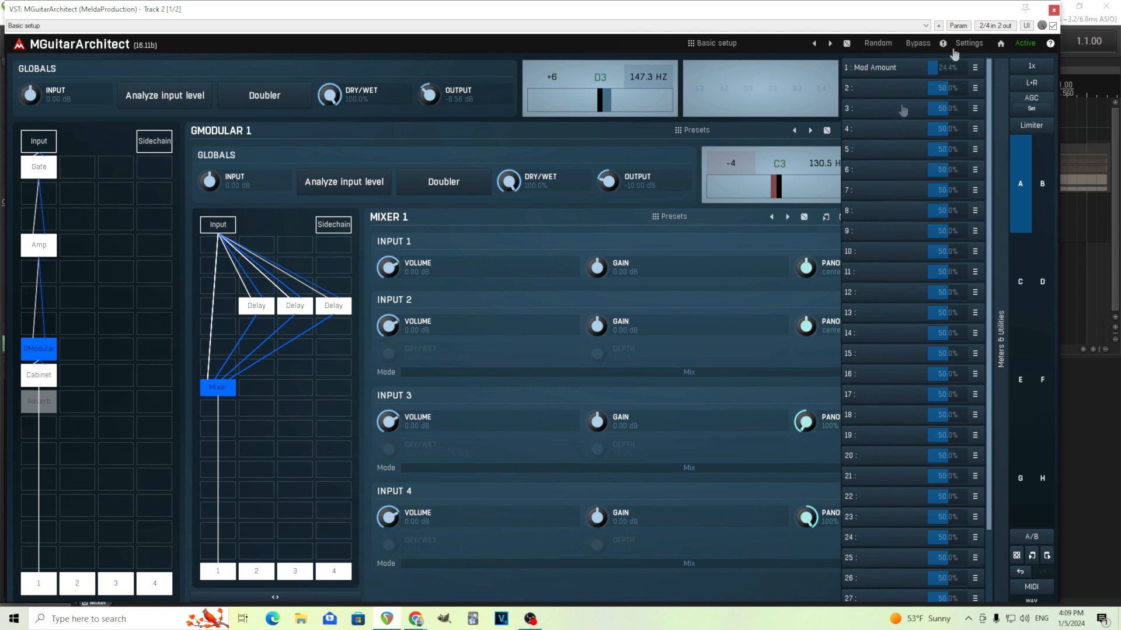
{"action": "left_click", "coordinate": [1054, 10]}
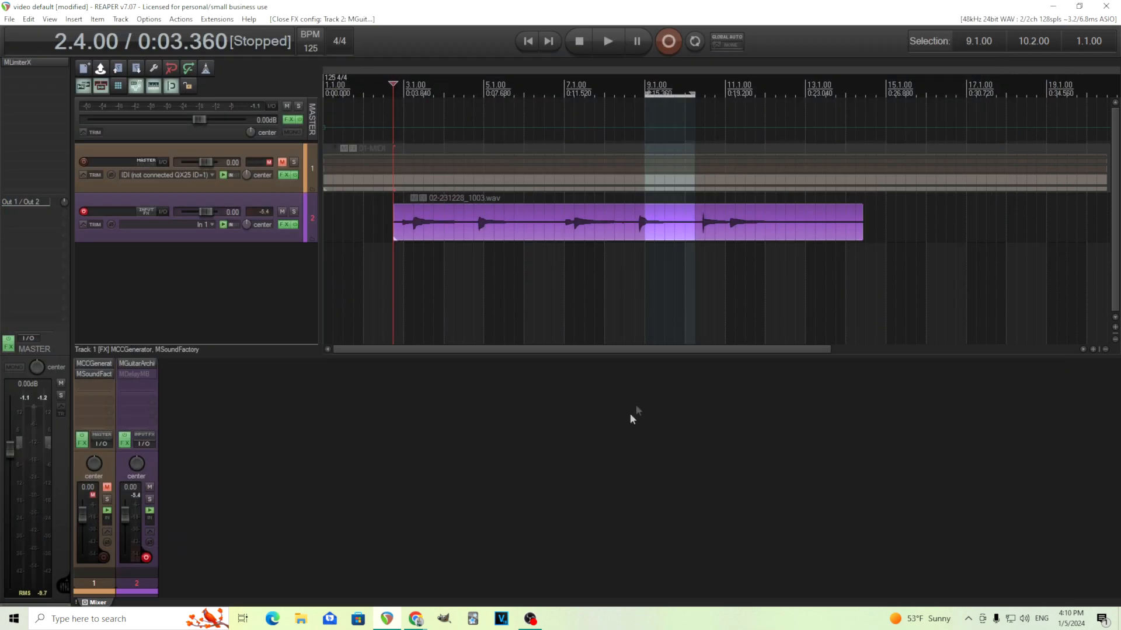